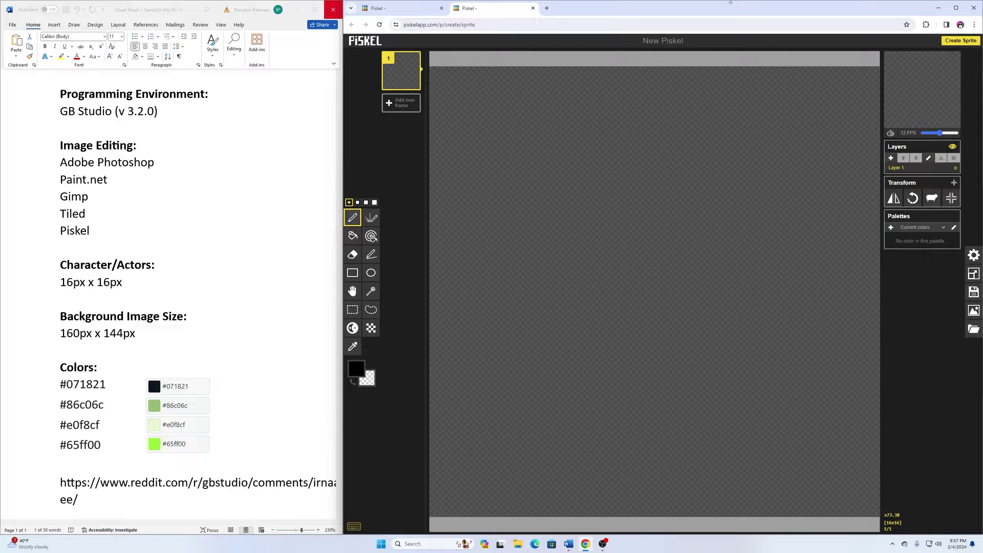
Check Piskel's canvas size settings for the 16x16 sprite.
scroll(204, 160, "down", 1)
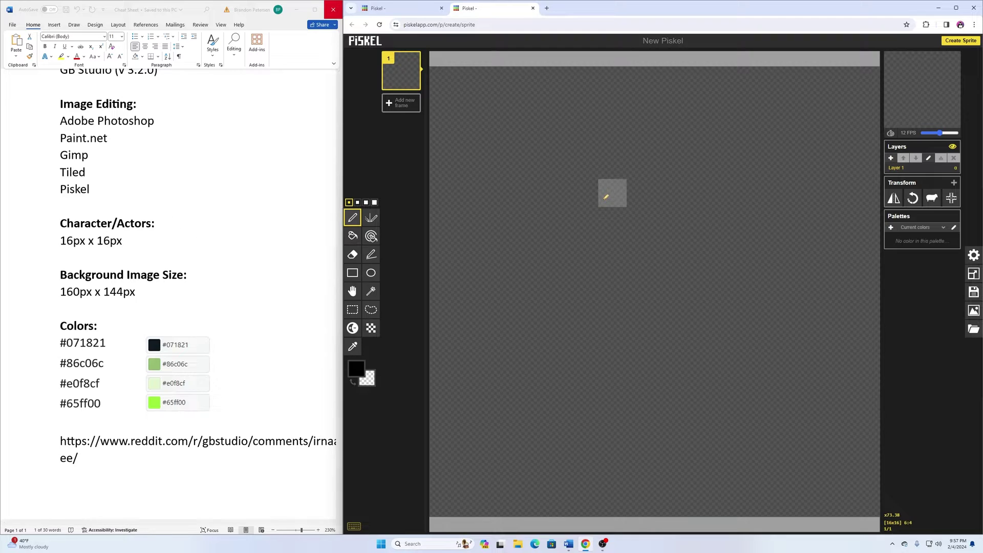
mouse_move(402, 56)
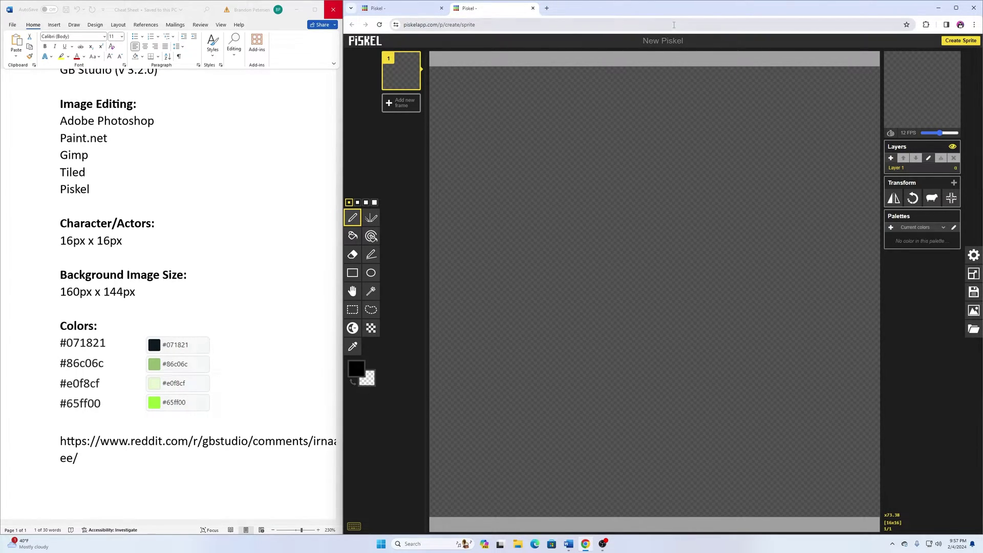
left_click(973, 273)
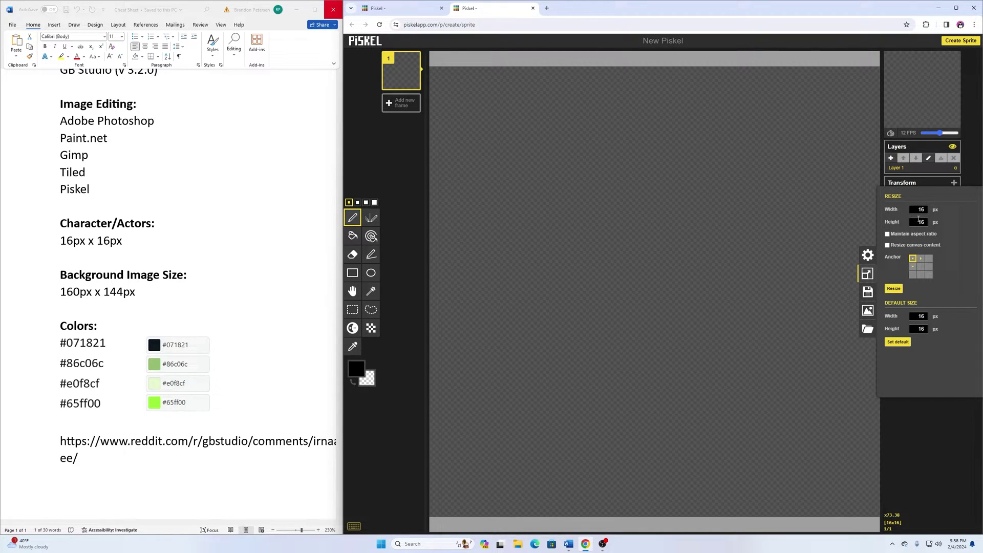
left_click(840, 278)
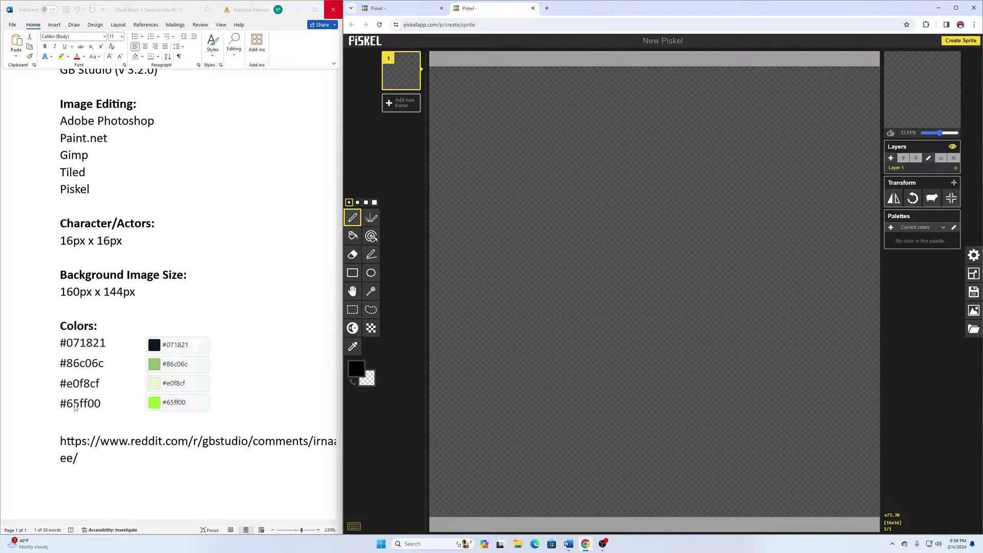
Copy the colour code #65ff00 from the Word notes.
left_click_drag(101, 384, 61, 406)
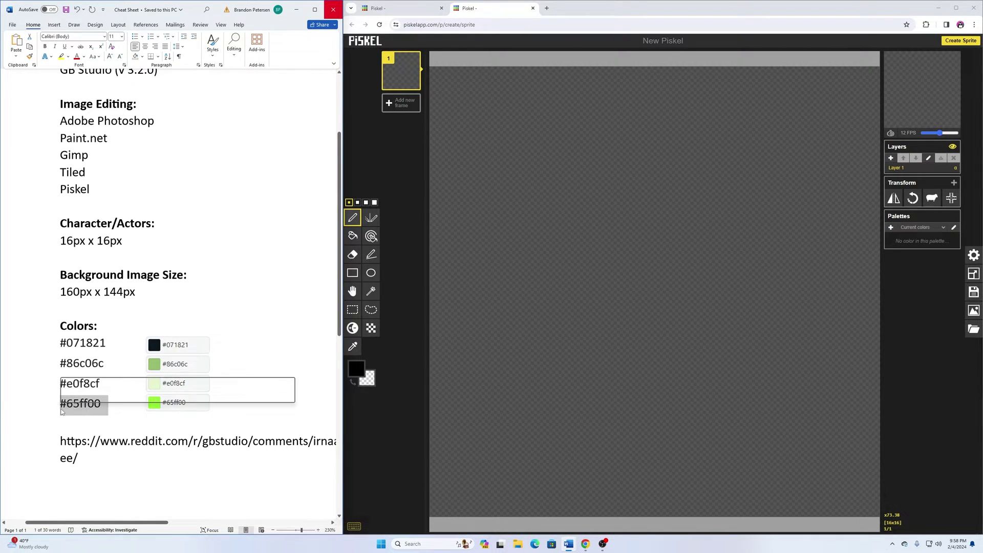
right_click(67, 407)
left_click(93, 288)
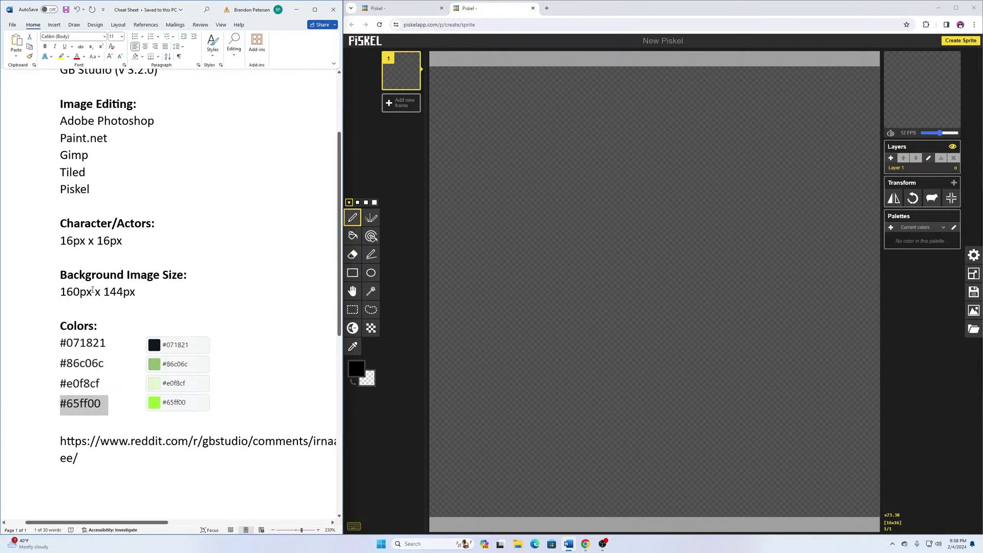
left_click(95, 404)
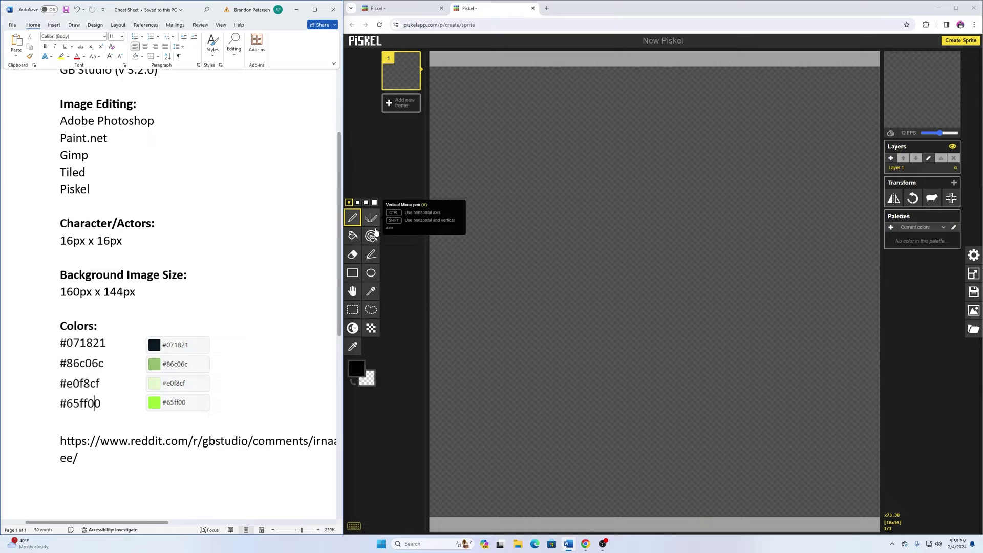
Set the primary colour to #65ff00 and paint-bucket fill the whole canvas green.
left_click(350, 238)
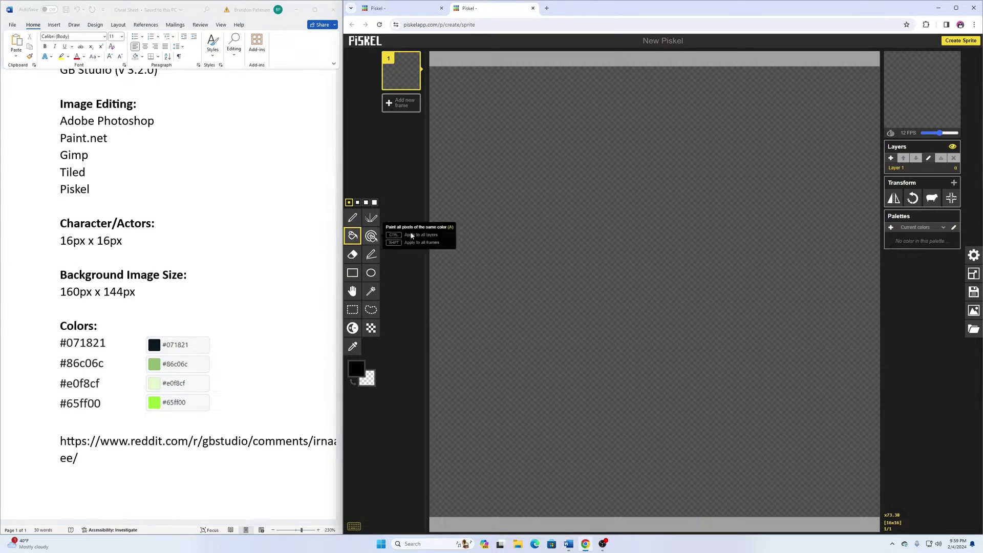
left_click(635, 221)
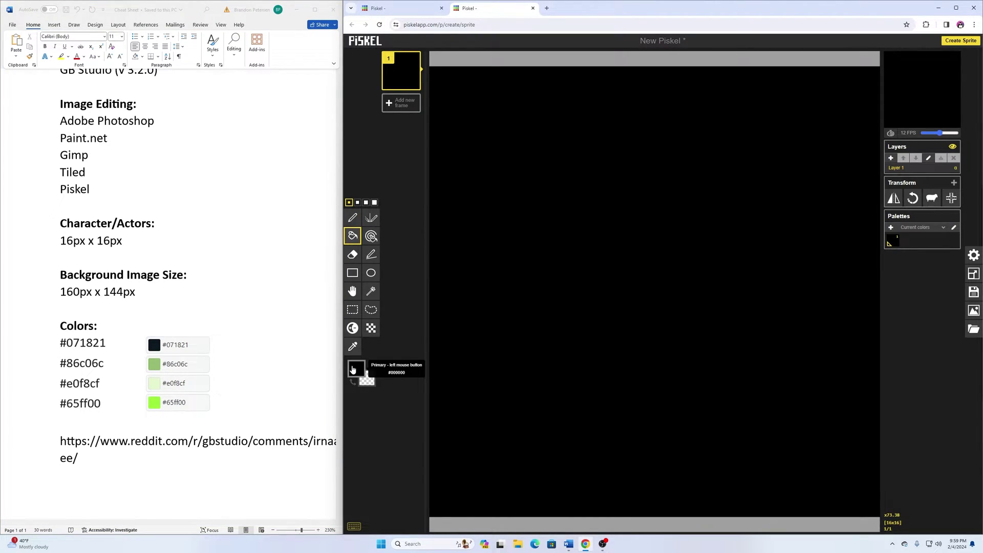
left_click(353, 368)
left_click(395, 445)
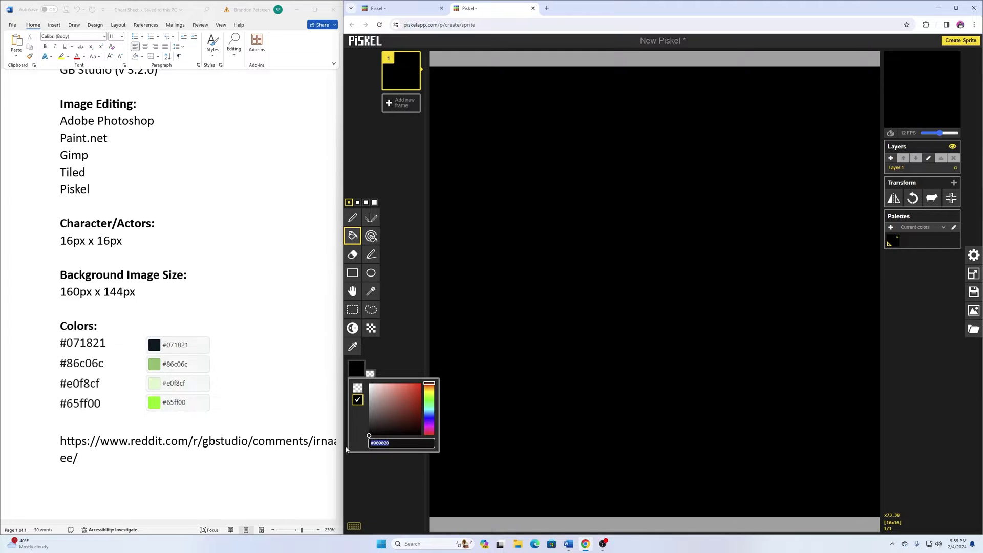
type("#65ff00")
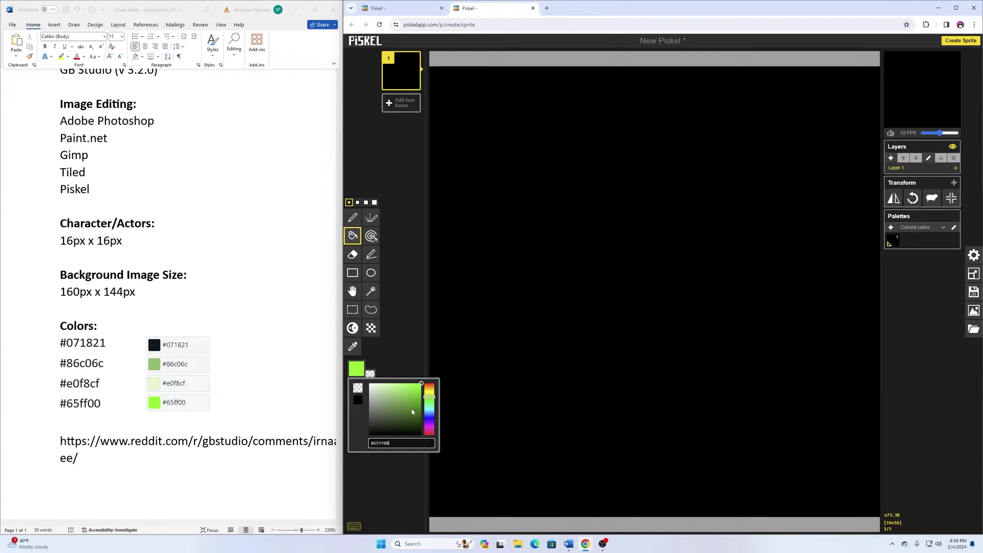
left_click(551, 227)
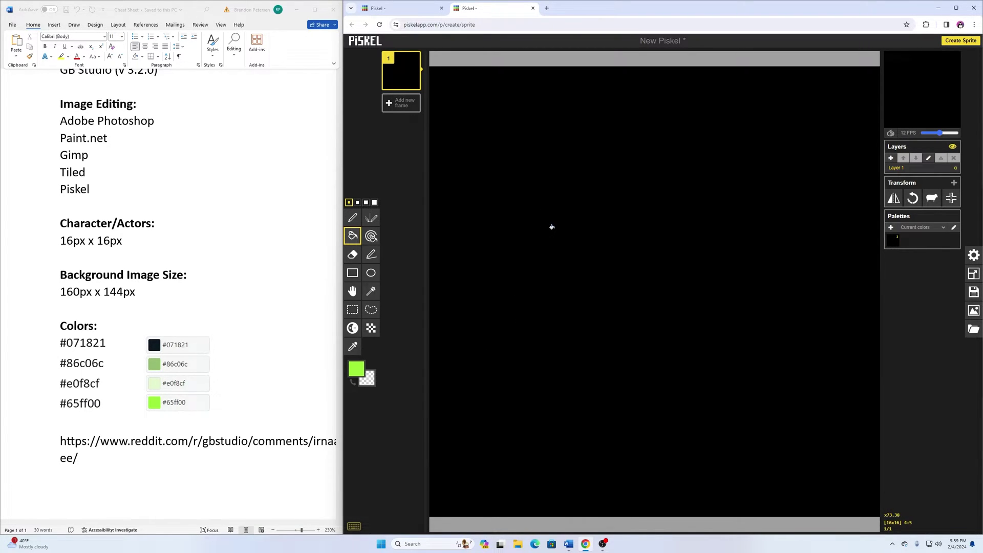
left_click(552, 226)
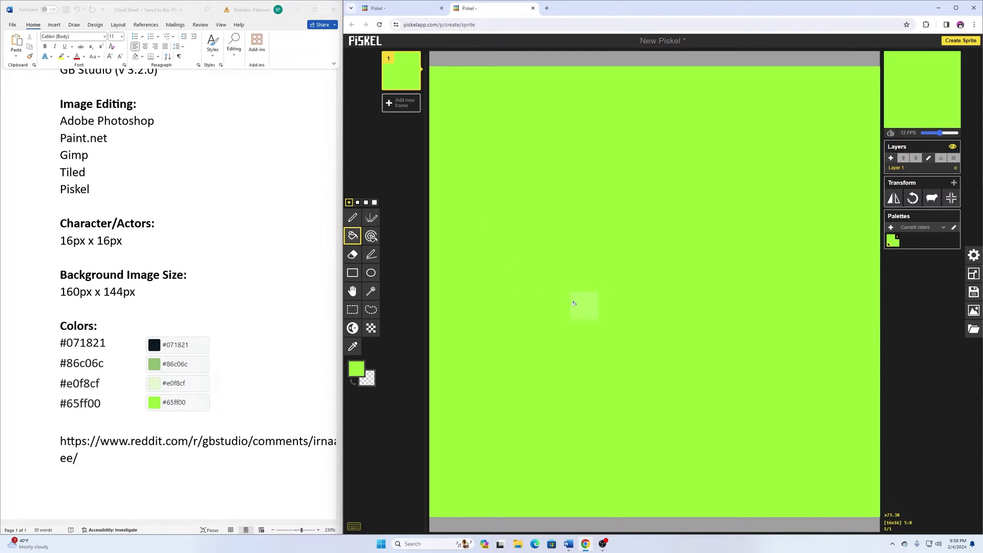
scroll(574, 304, "down", 3)
scroll(574, 304, "up", 2)
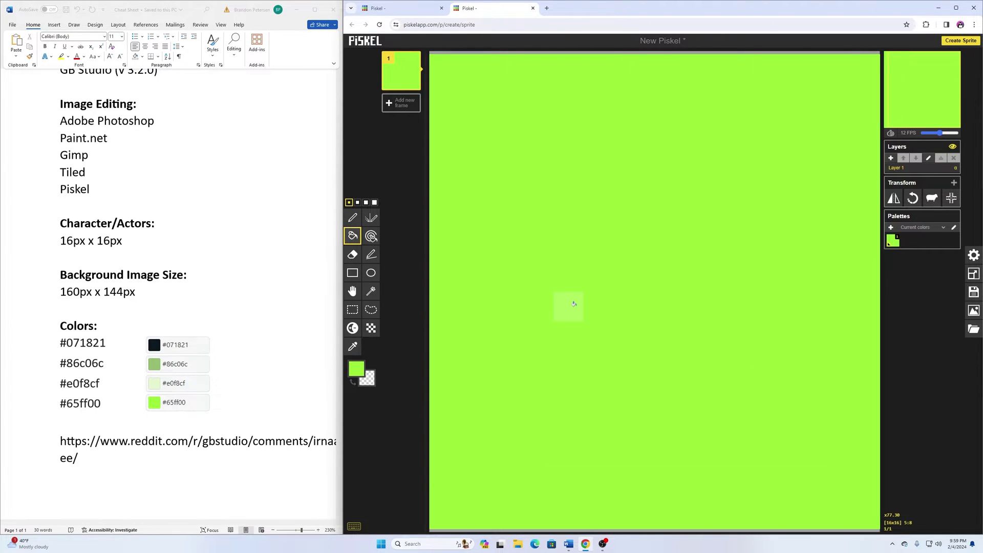
scroll(574, 304, "down", 1)
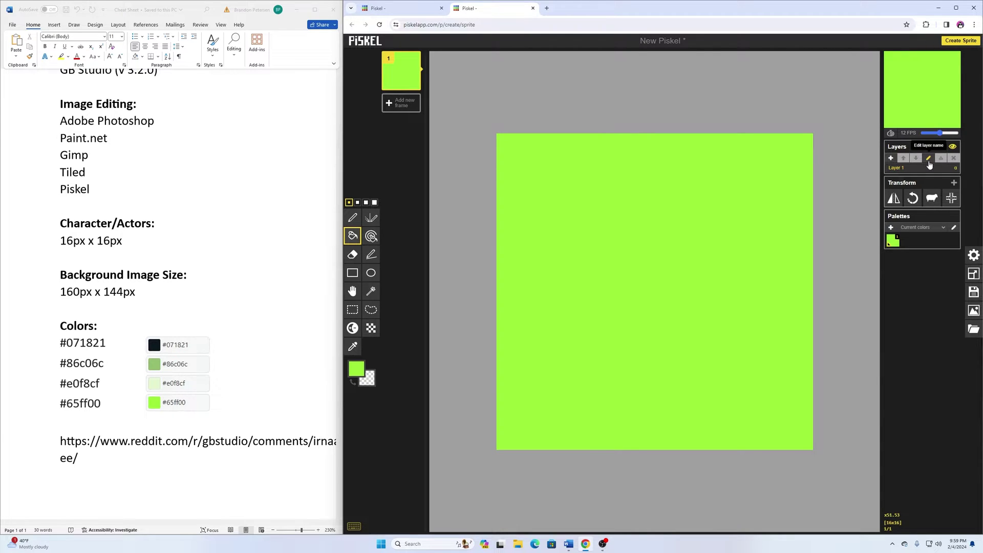
Add a second layer and copy the dark colour code #071821 from the Word notes.
left_click(891, 158)
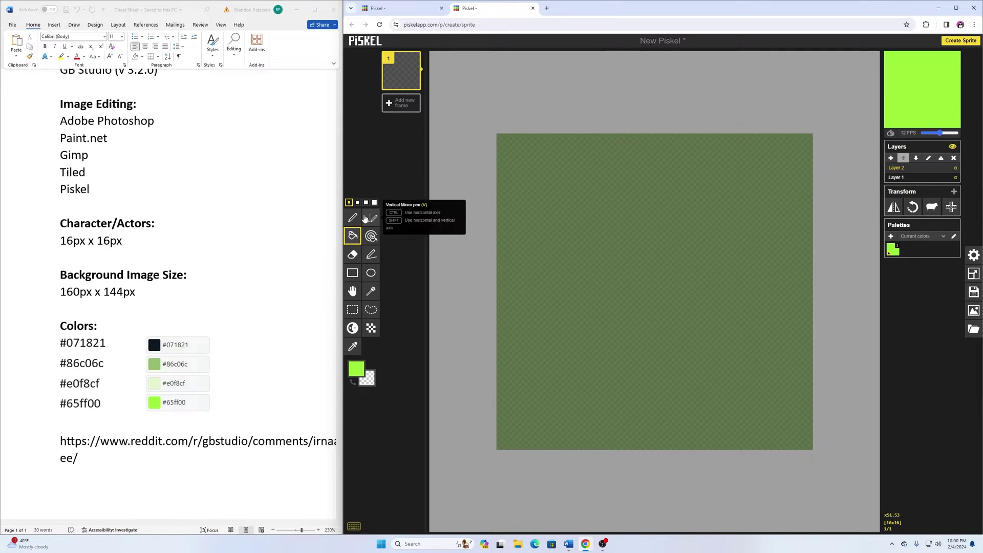
left_click(106, 343)
left_click_drag(106, 343, 52, 344)
key("ctrl+c")
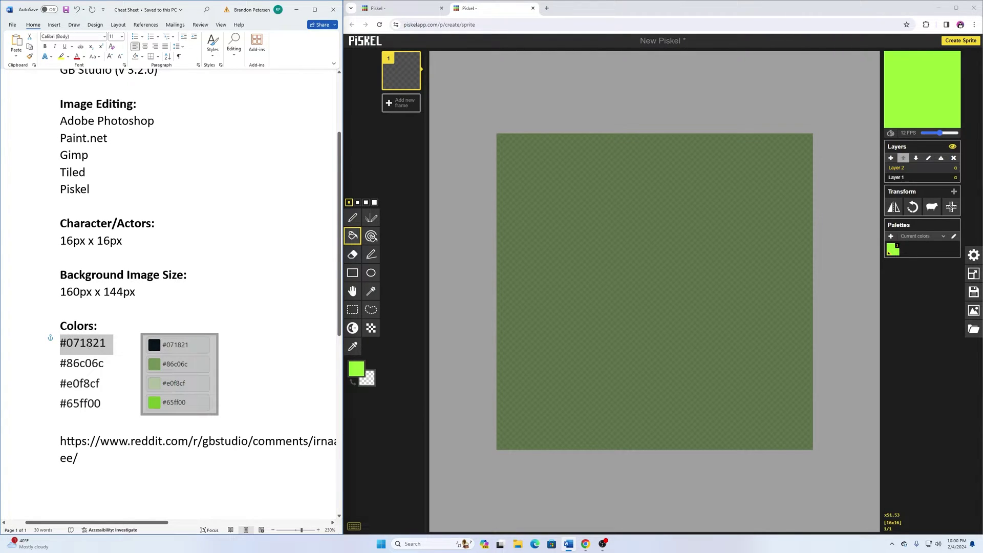
right_click(95, 344)
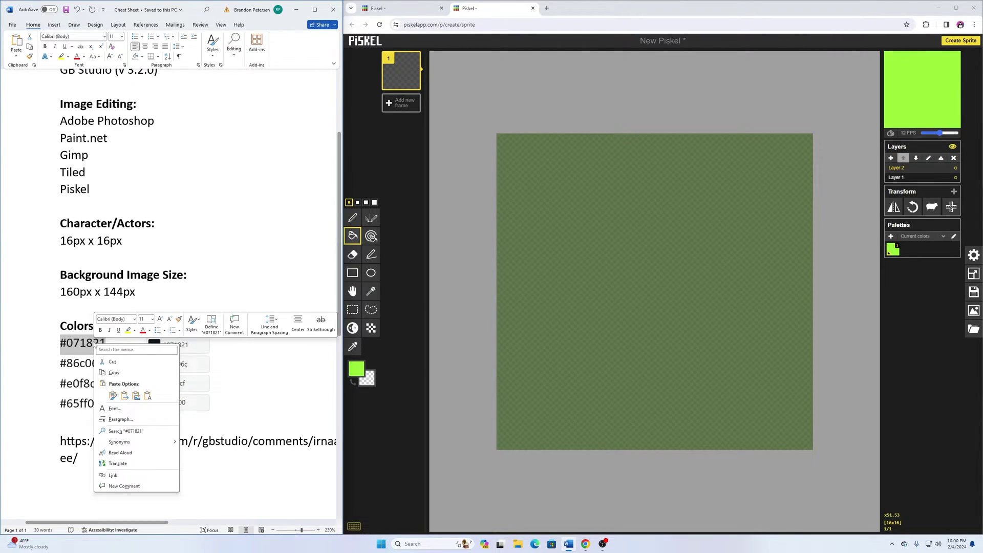
left_click(112, 372)
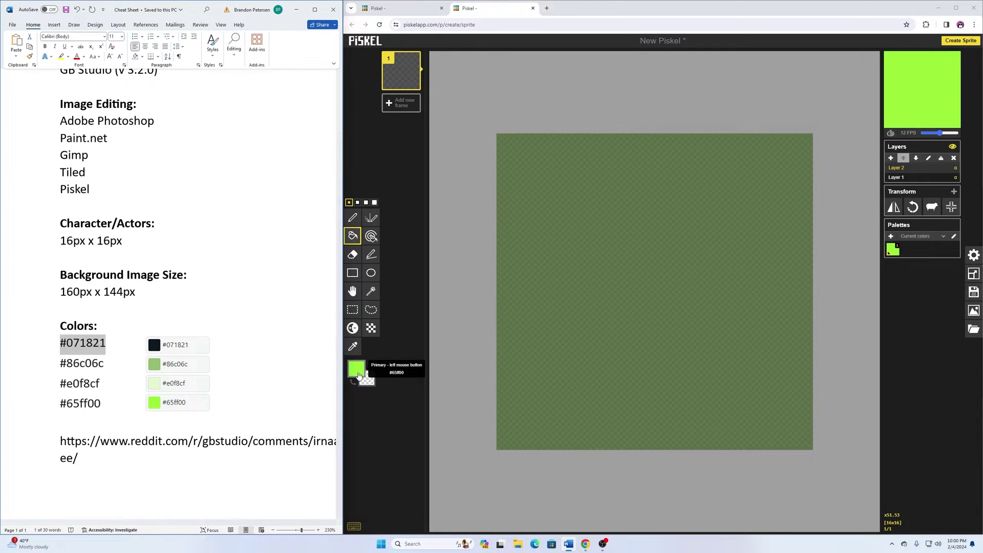
Paste #071821 as the primary drawing colour and pick the Pen tool.
left_click(357, 369)
left_click_drag(409, 443, 375, 450)
key("ctrl+v")
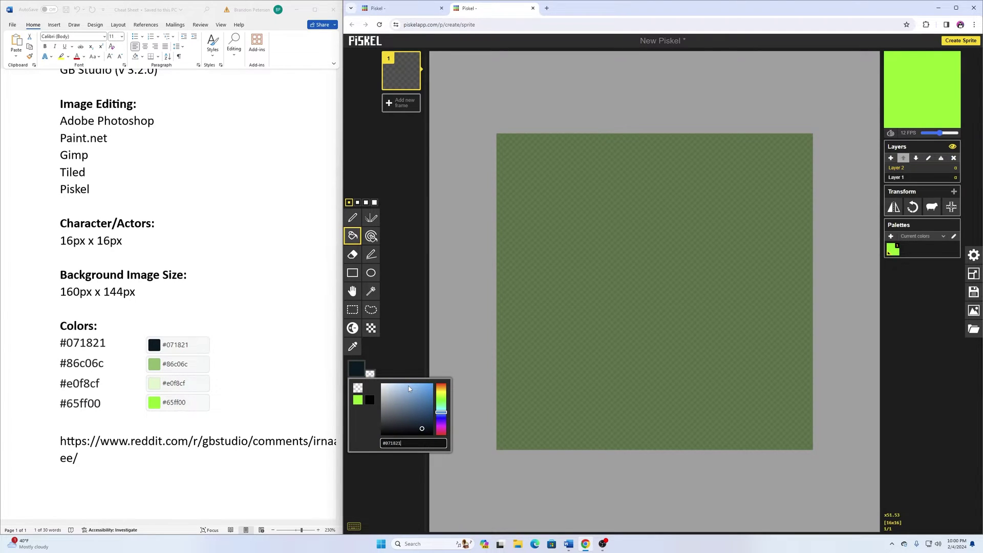
left_click(356, 219)
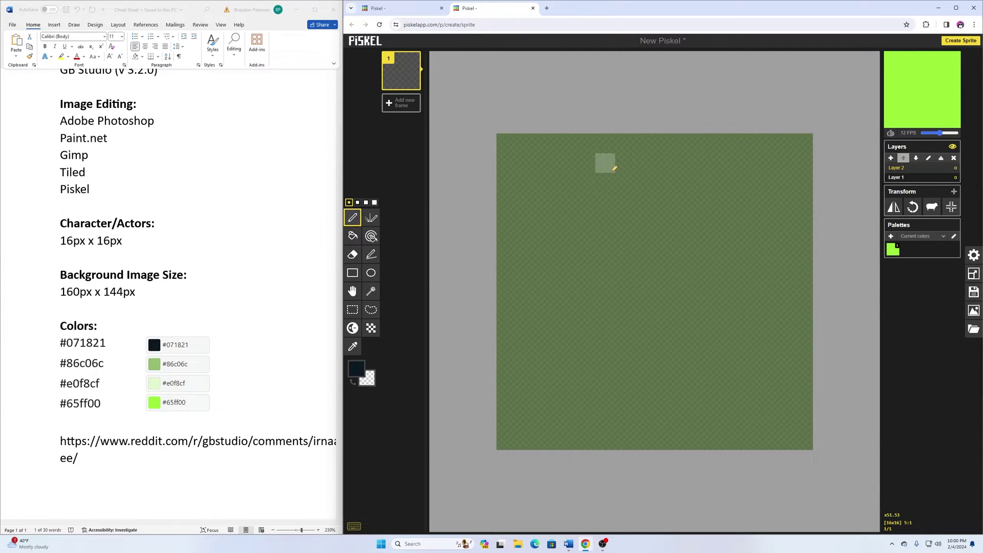
Draw the head's dark top edge and right-side outline, trimming the line's end pixel.
left_click_drag(613, 169, 686, 163)
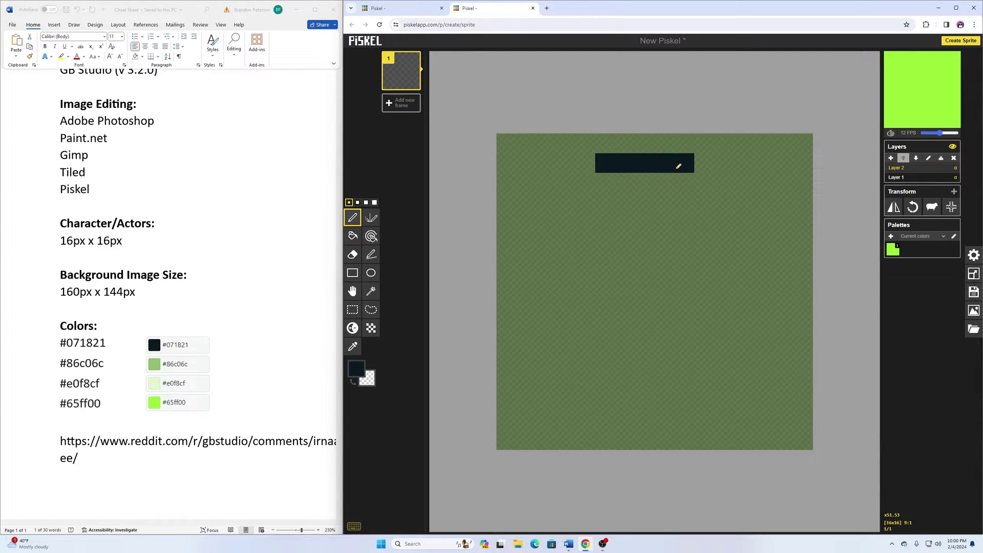
left_click(352, 255)
left_click(684, 163)
left_click(352, 218)
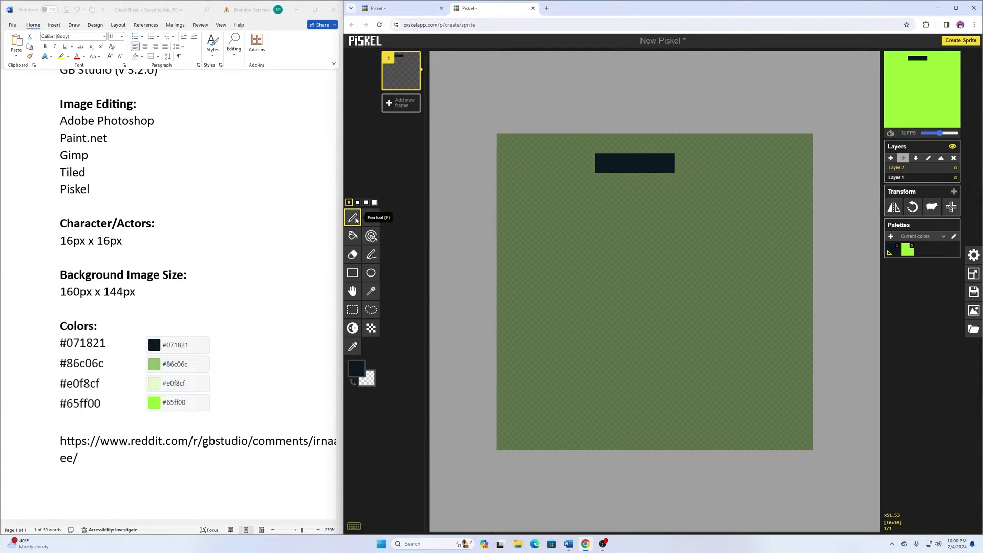
left_click(682, 173)
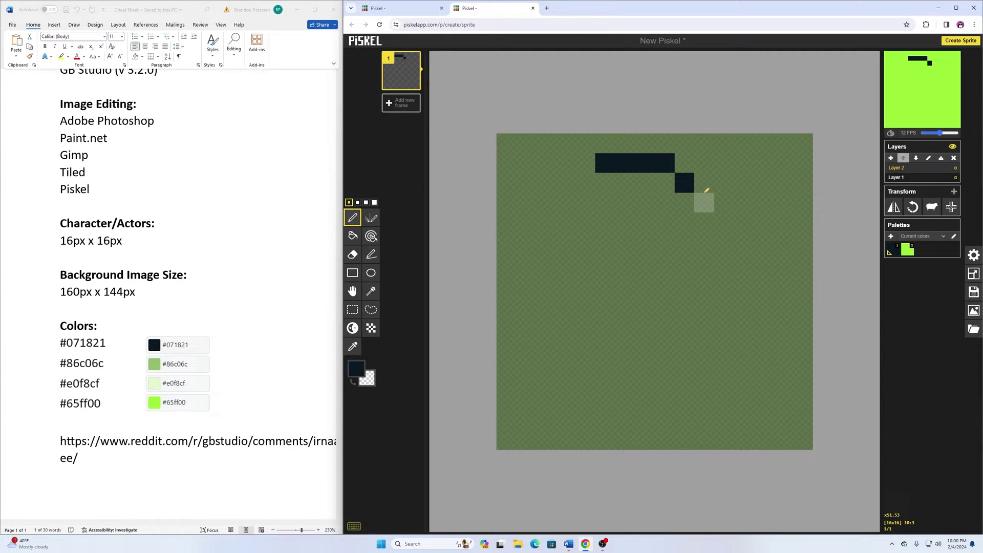
left_click(705, 195)
left_click_drag(706, 198, 708, 221)
left_click(711, 234)
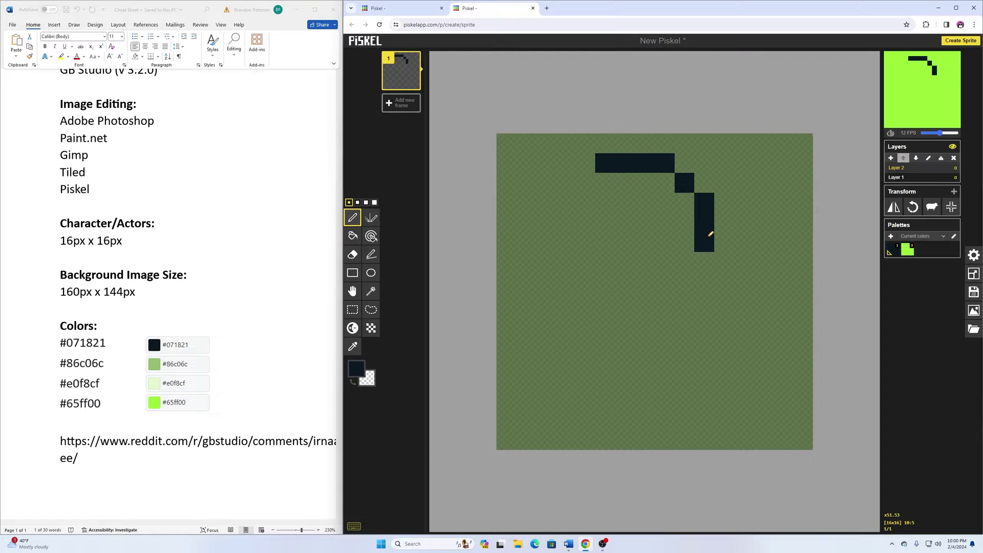
left_click(687, 258)
left_click(685, 281)
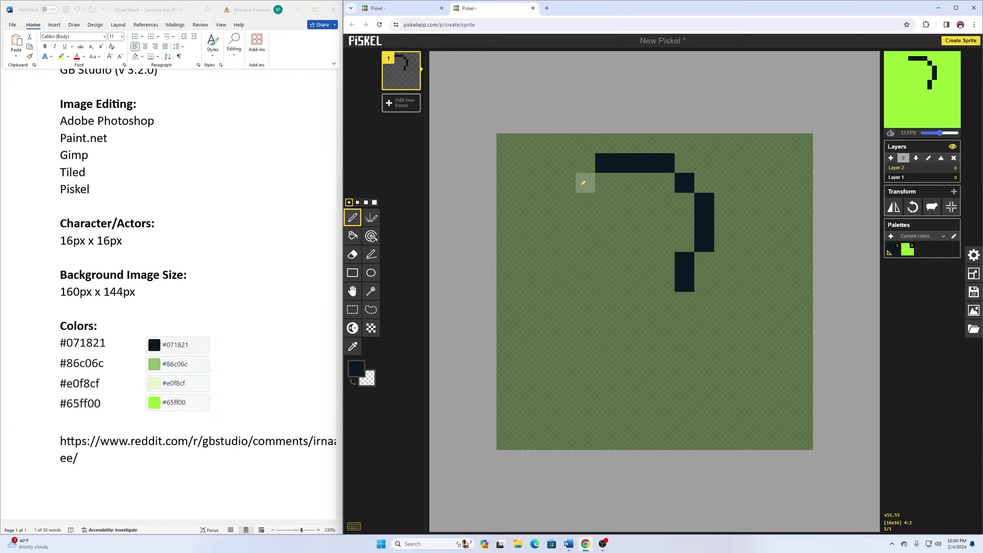
Extend the top line left and draw the left and bottom outline to close the head.
left_click(582, 182)
left_click(574, 187)
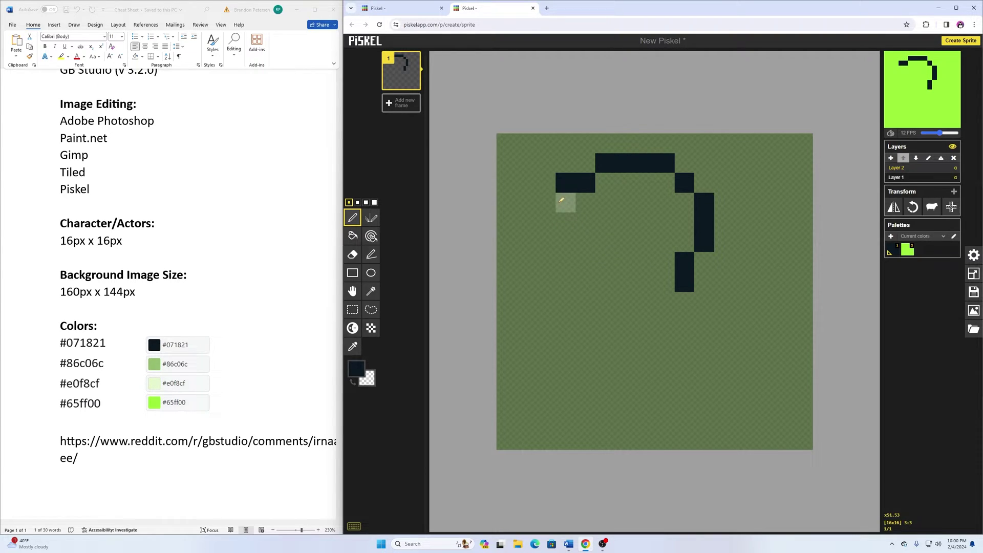
left_click(546, 202)
mouse_move(526, 223)
left_mouse_down()
mouse_move(545, 280)
mouse_move(605, 183)
mouse_move(661, 261)
mouse_move(634, 240)
left_mouse_up()
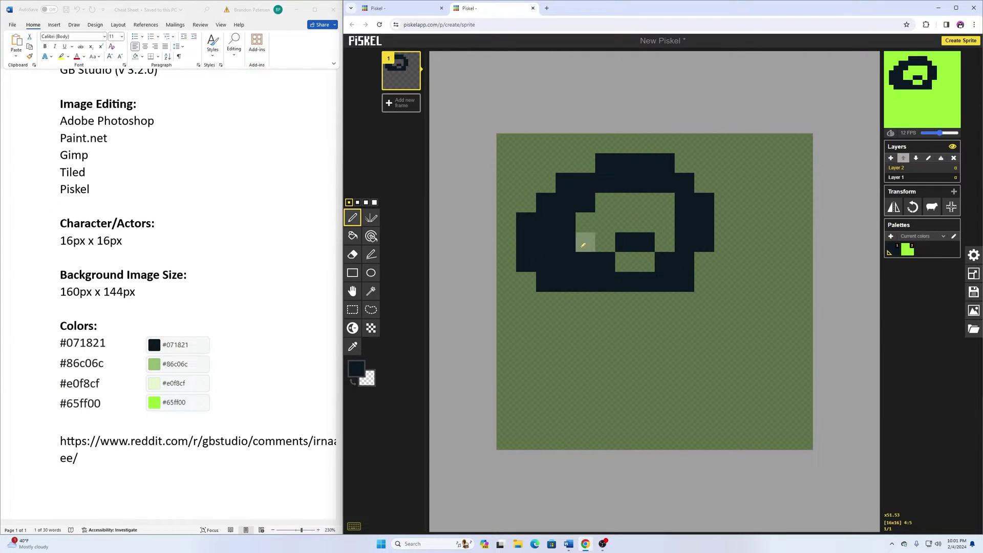
Move the head 2 pixels right and 1 down, then draw the dark body silhouette below it.
left_click(352, 309)
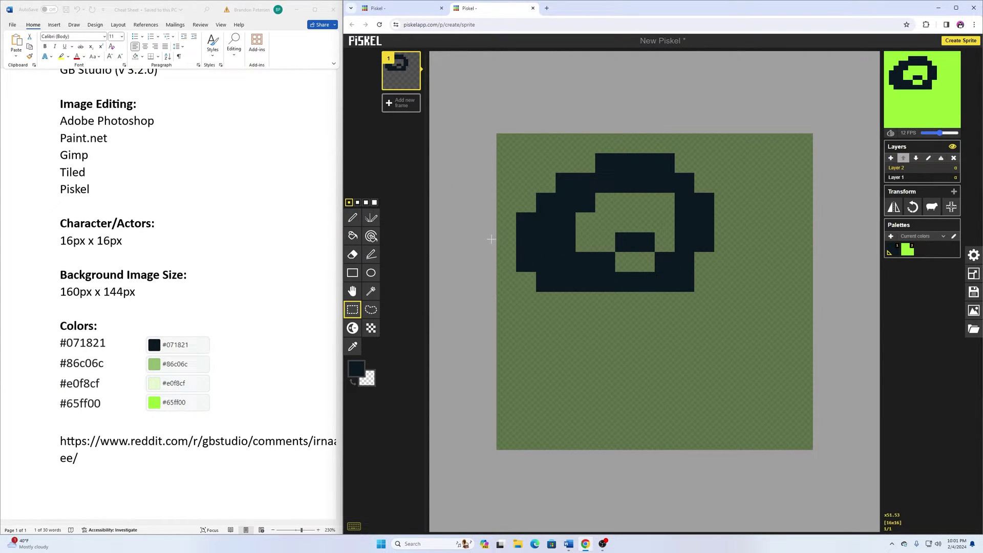
left_click_drag(525, 160, 698, 280)
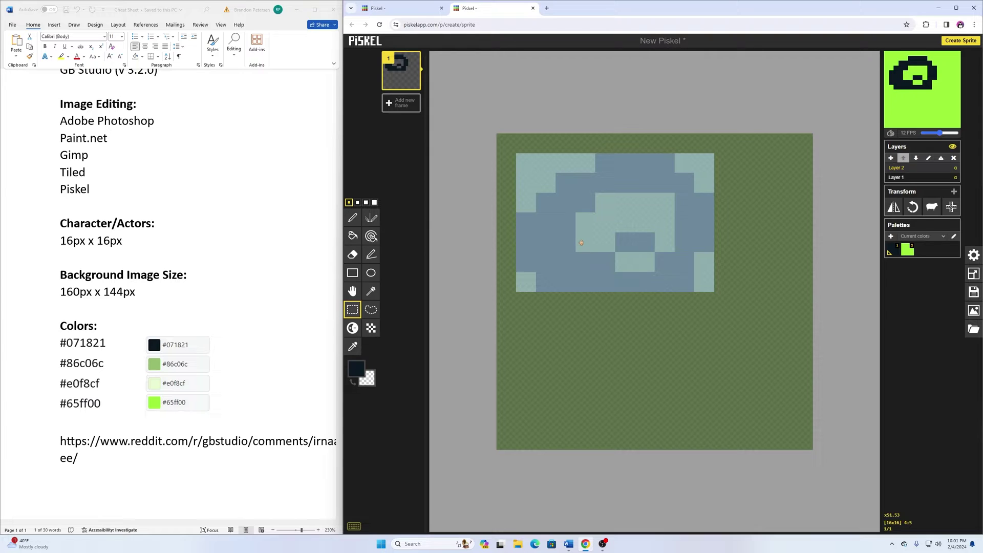
left_click_drag(563, 250, 603, 252)
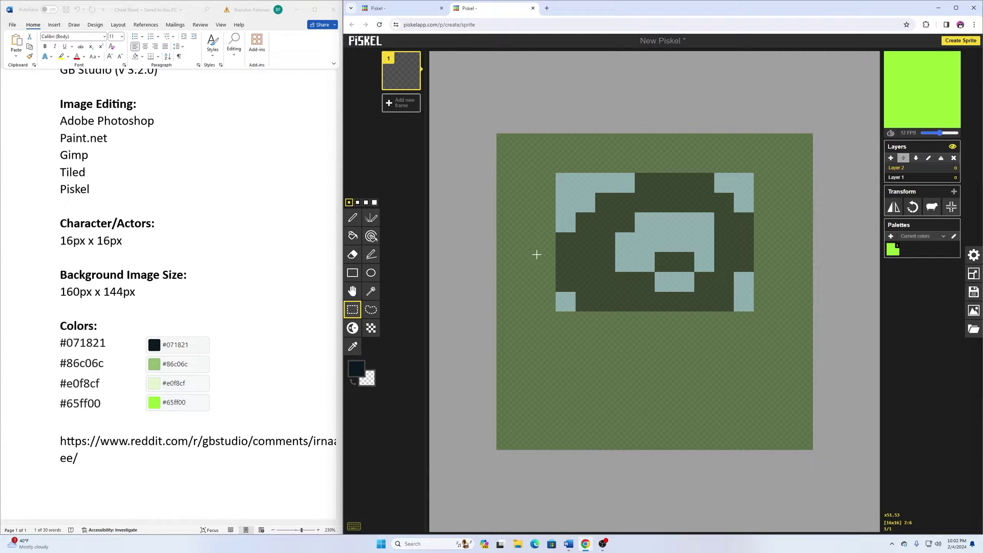
mouse_move(537, 255)
left_mouse_down()
mouse_move(704, 338)
mouse_move(594, 389)
mouse_move(565, 328)
mouse_move(660, 359)
left_mouse_up()
key("e")
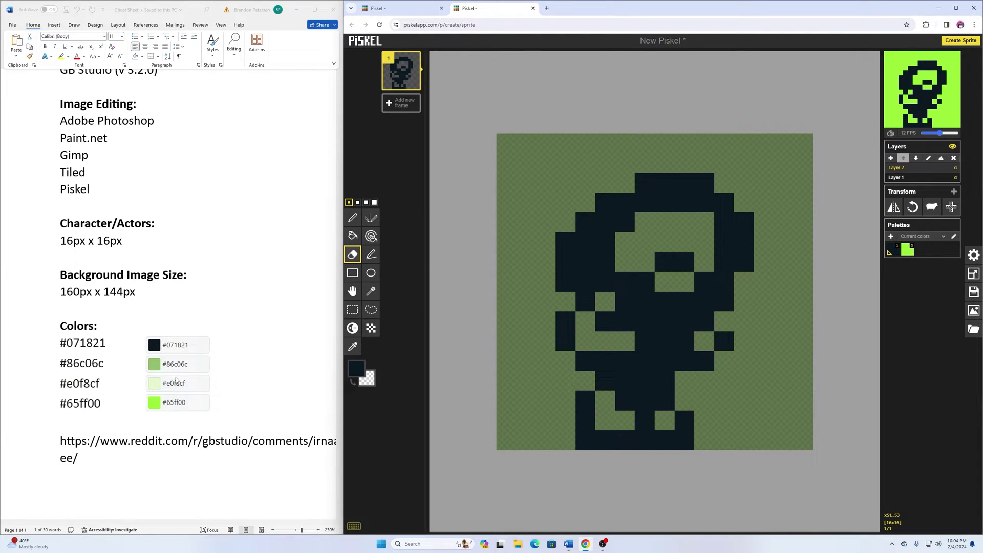
mouse_move(398, 87)
left_click(101, 388)
left_click_drag(100, 385, 61, 386)
key("ctrl+c")
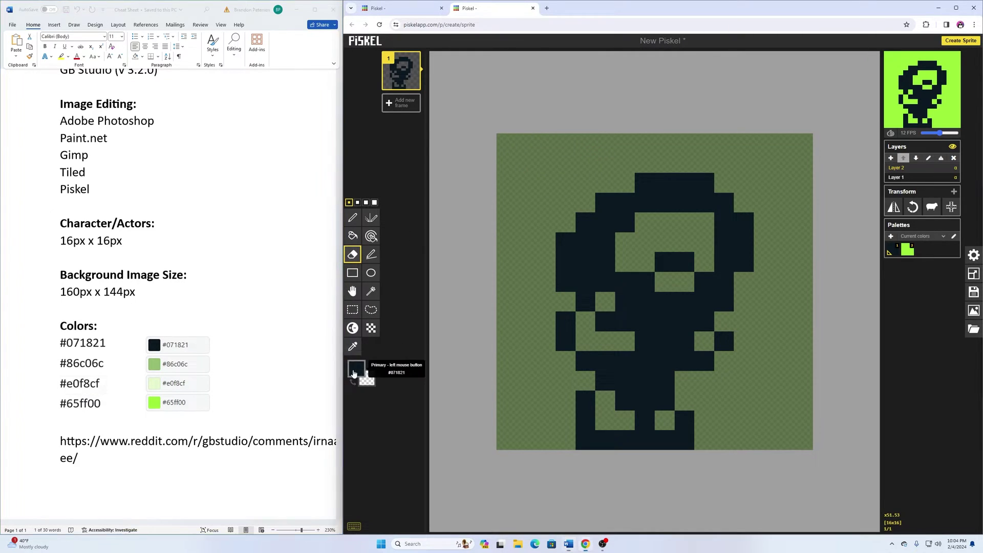
Make #e0f8cf the primary colour and pick the Pen tool.
left_click(357, 367)
left_click(416, 443)
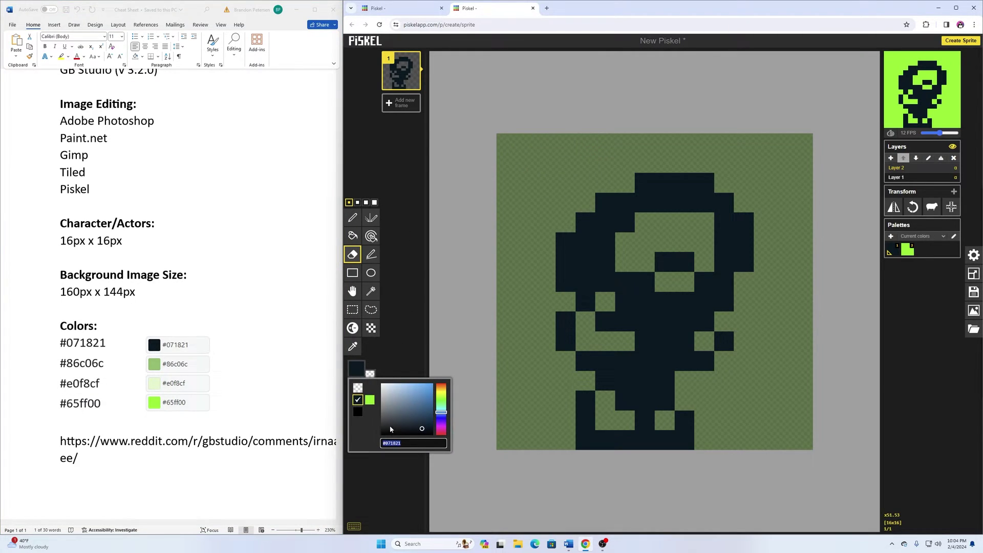
key("ctrl+v")
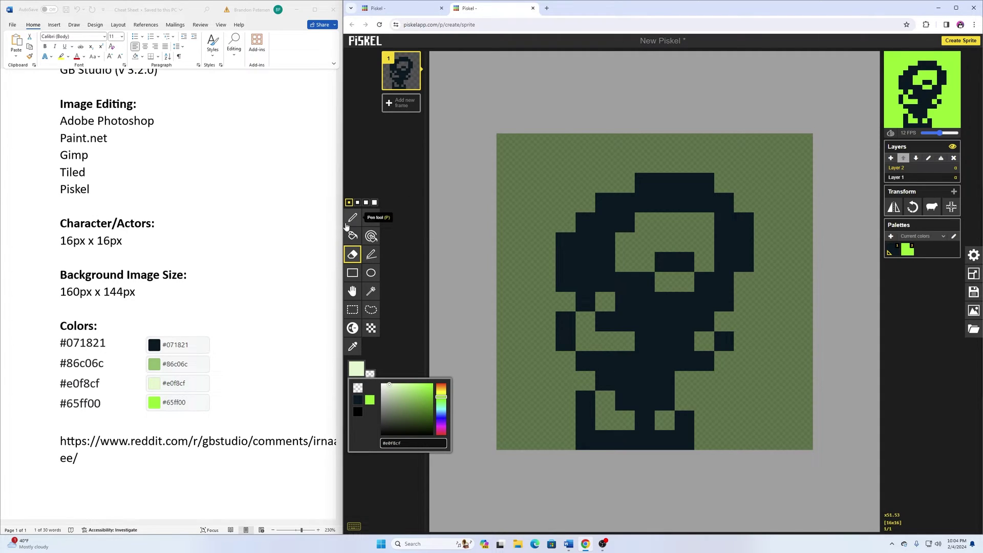
left_click(352, 218)
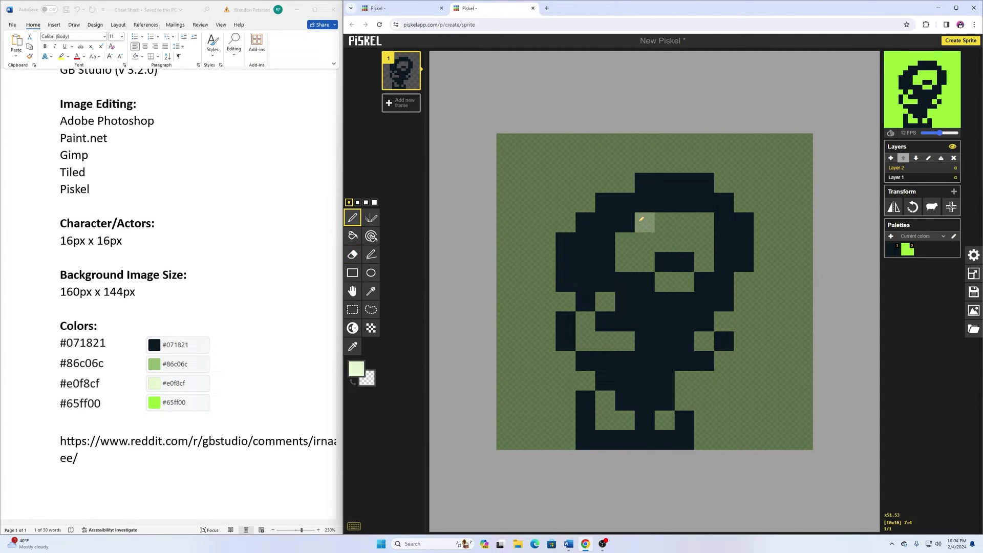
Paint light #e0f8cf pixels on the caveman's face, hand, arms and legs.
mouse_move(640, 220)
left_mouse_down()
mouse_move(683, 222)
mouse_move(705, 253)
mouse_move(686, 242)
mouse_move(625, 243)
mouse_move(640, 253)
left_mouse_up()
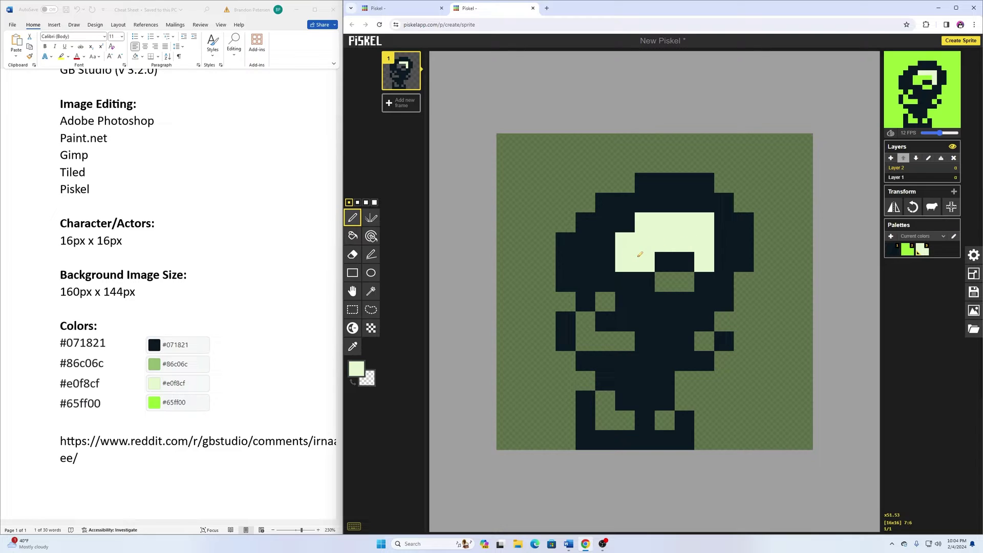
left_click(683, 281)
left_click(664, 281)
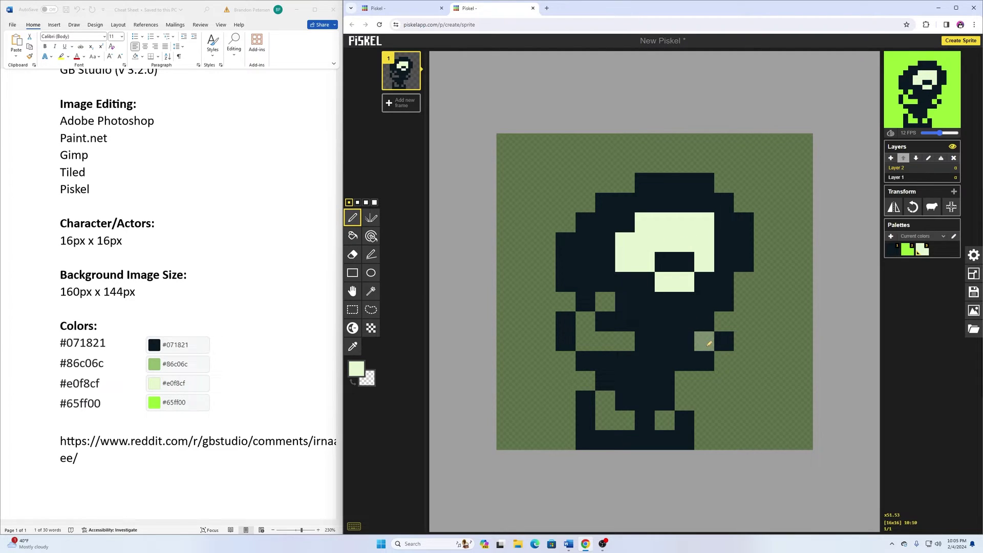
left_click(707, 344)
mouse_move(605, 302)
left_mouse_down()
mouse_move(591, 331)
mouse_move(625, 341)
left_mouse_up()
left_click_drag(605, 401, 624, 419)
left_click(664, 420)
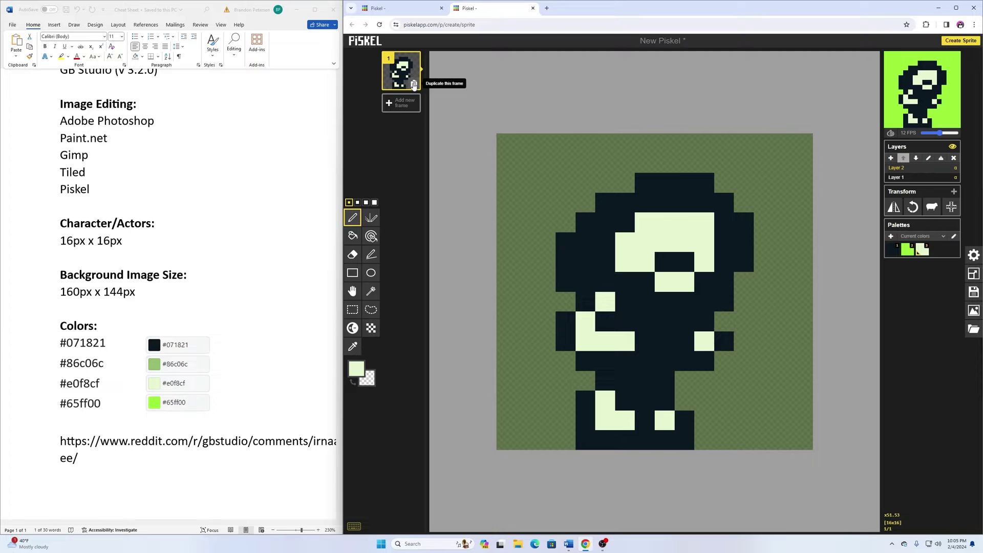
Duplicate frame 1 and redraw frame 2 with an outlined hand, moved arm, changed legs and extended hat.
left_click(413, 85)
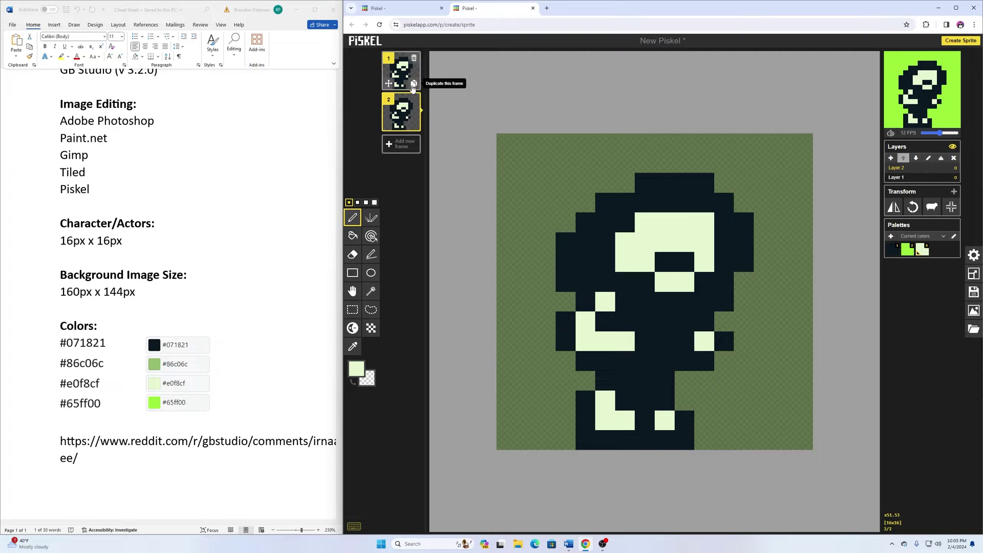
left_click(725, 338)
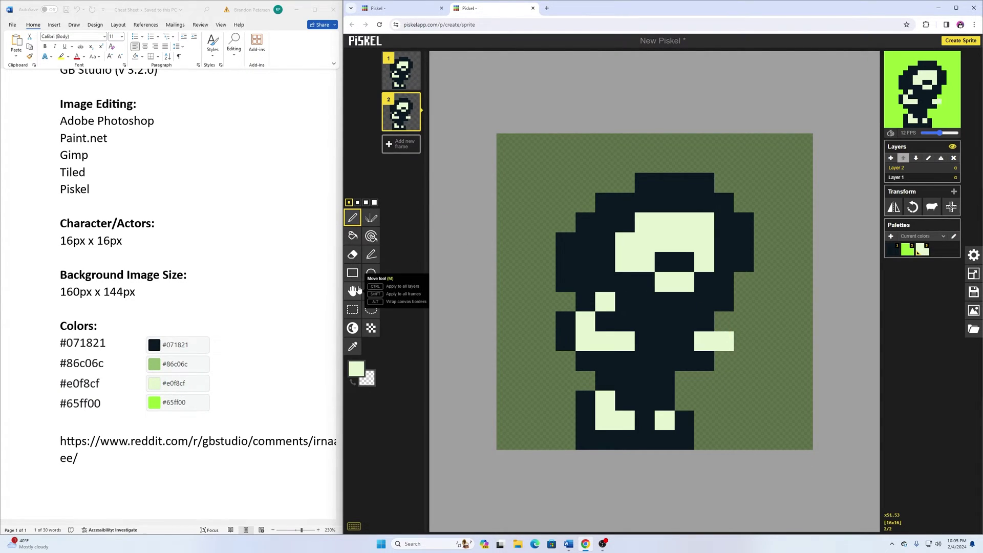
left_click(353, 346)
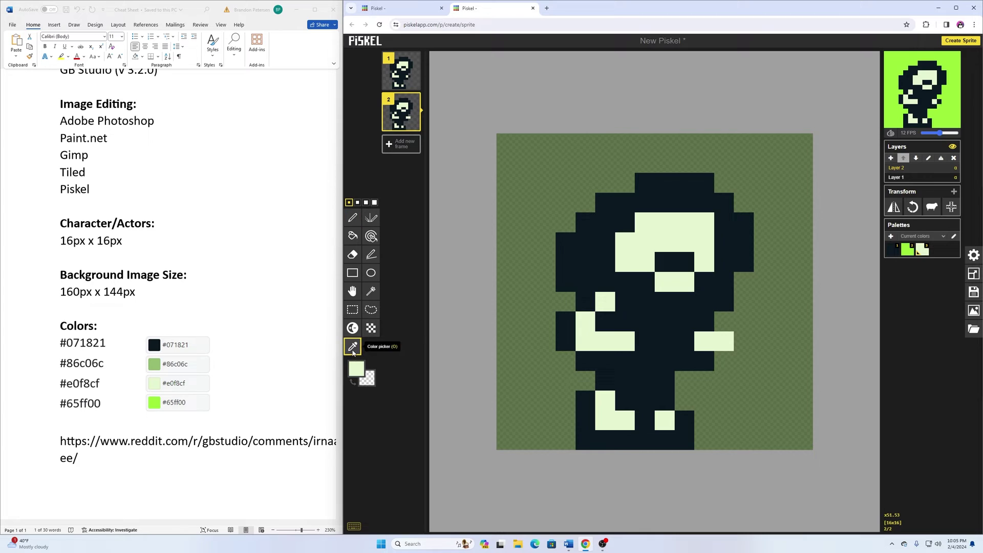
left_click(565, 341)
left_click_drag(724, 321, 724, 361)
key("e")
left_click_drag(629, 437, 585, 439)
left_click_drag(546, 302, 604, 343)
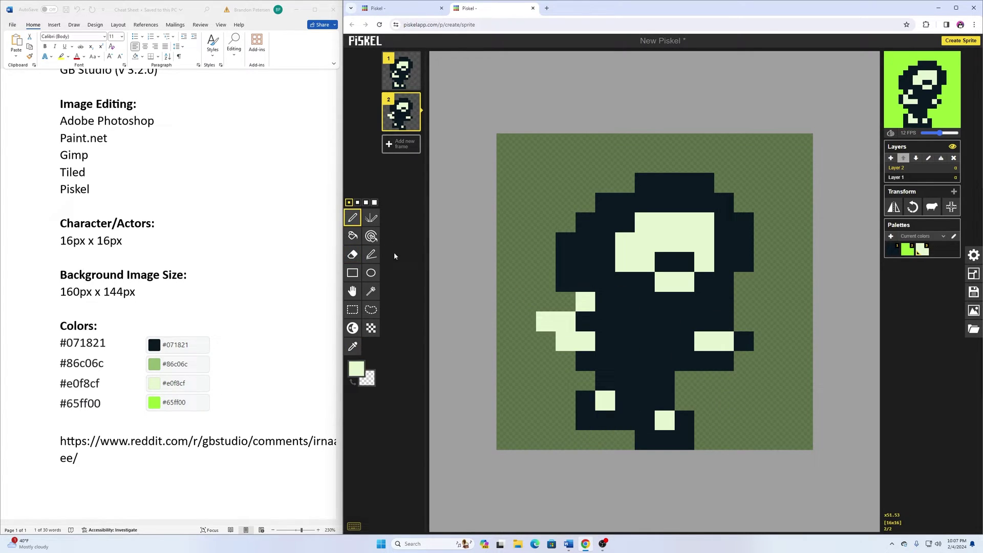
left_click(352, 217)
left_click_drag(566, 241, 527, 358)
left_click_drag(565, 202, 625, 183)
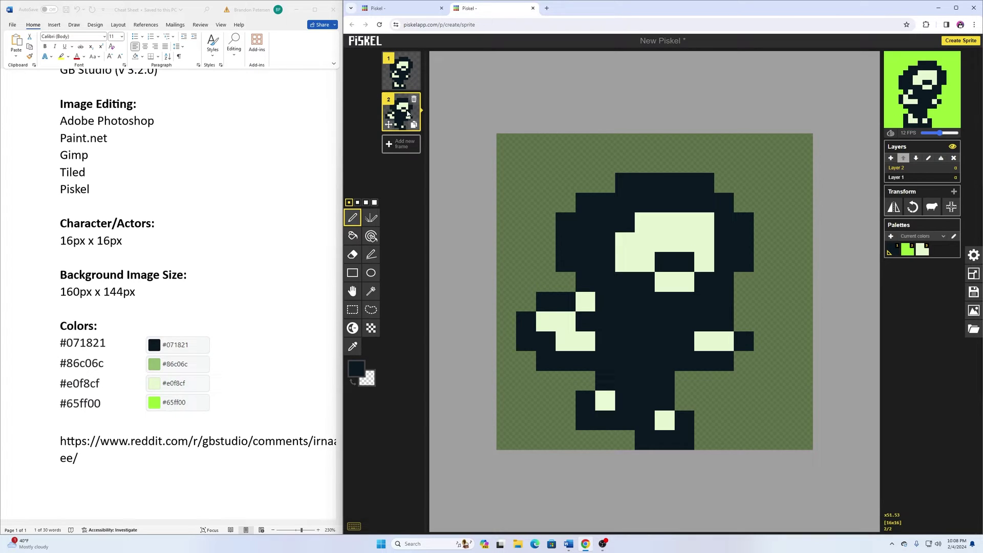
Duplicate frame 2 as frame 3 and try erasing and repainting pixels right of the figure.
mouse_move(416, 128)
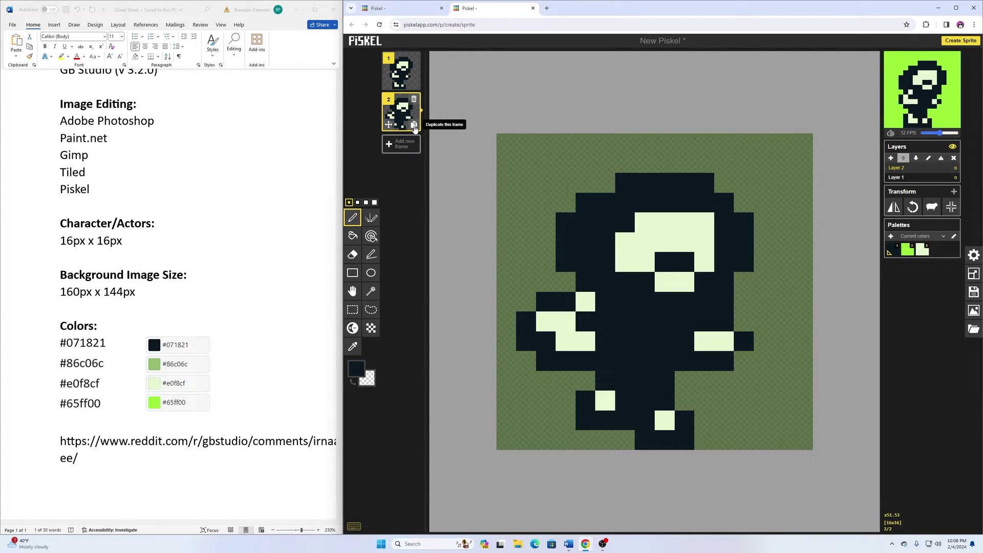
left_click(415, 127)
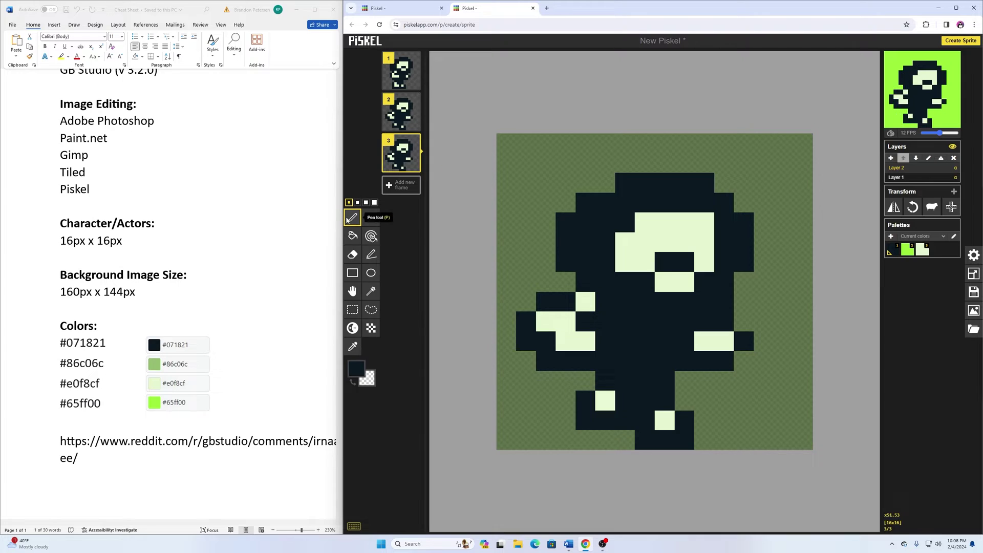
left_click(352, 255)
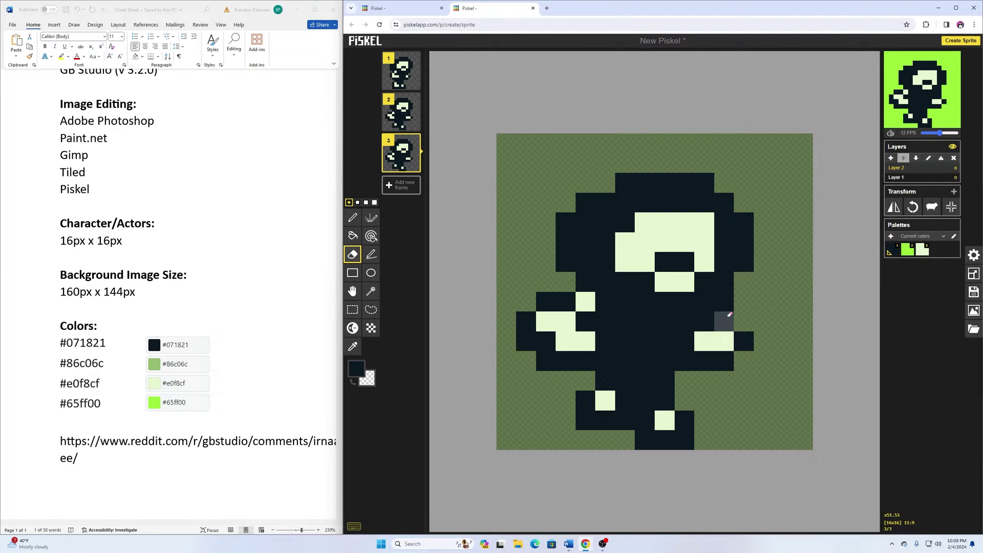
mouse_move(729, 314)
left_mouse_down()
mouse_move(723, 363)
mouse_move(743, 340)
left_mouse_up()
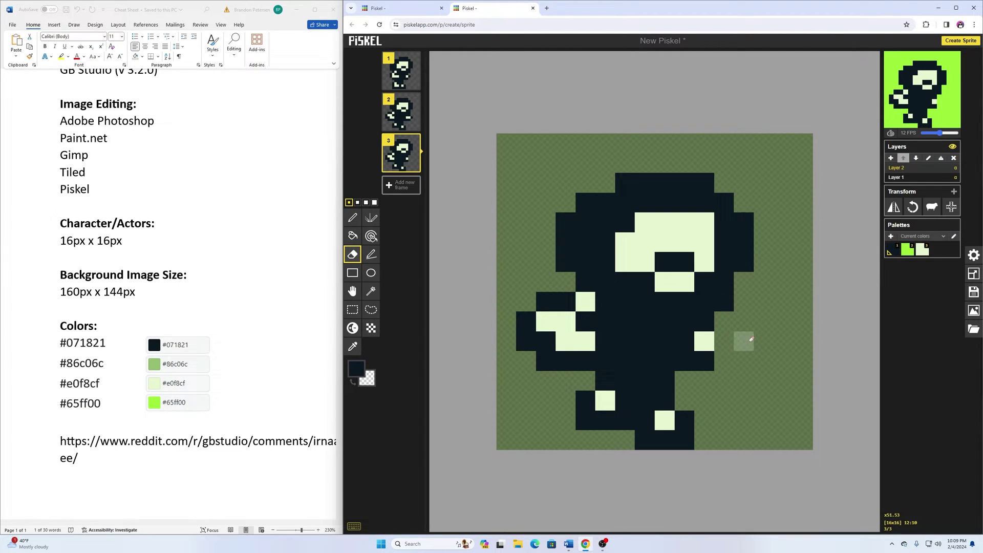
left_click(353, 217)
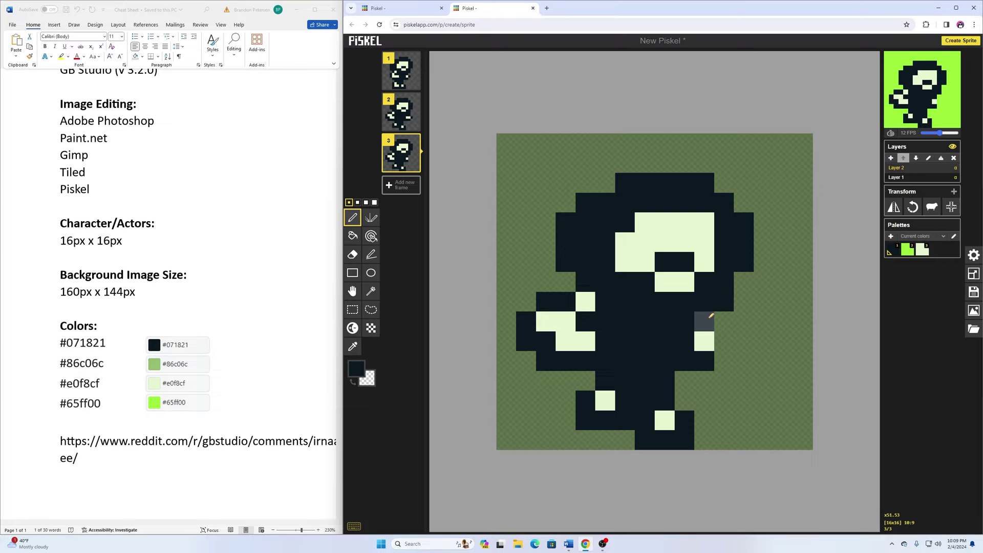
left_click(708, 335)
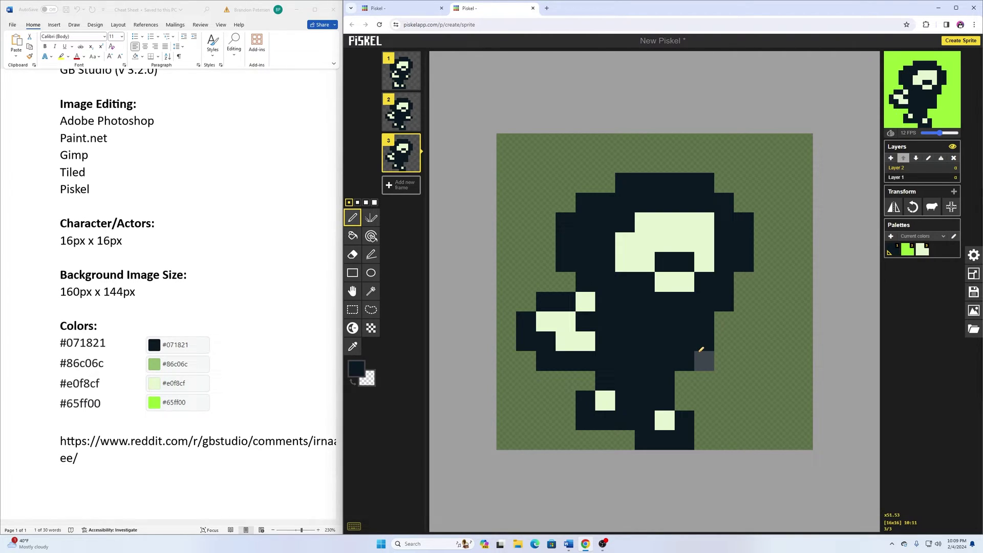
key("ctrl+z")
key("ctrl+z")
key("ctrl+z")
key("ctrl+z")
key("ctrl+z")
key("ctrl+z")
key("ctrl+z")
On frame 3, move the head up one pixel and redraw the legs for a side-facing pose.
left_click(352, 309)
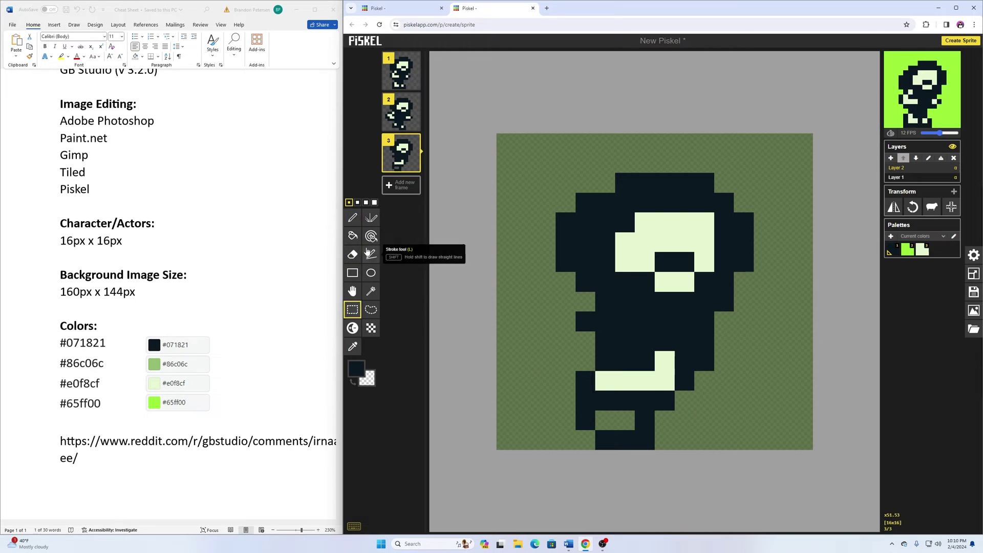
key("ctrl+z")
key("p")
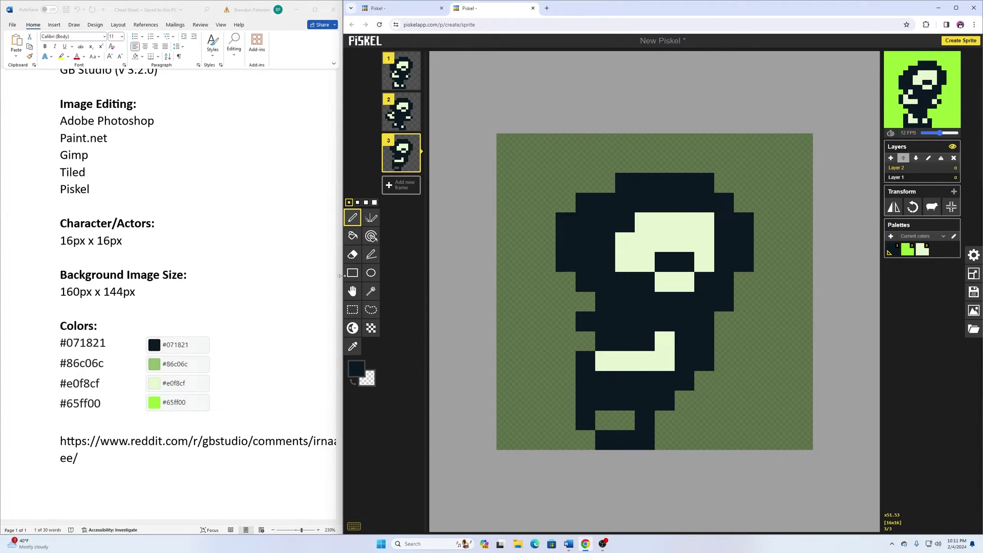
left_click(352, 309)
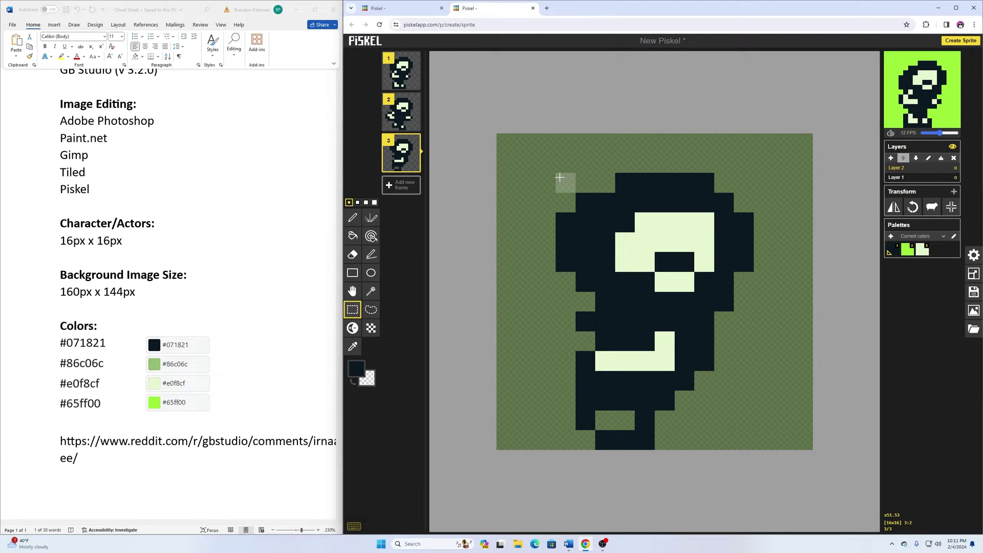
left_click_drag(560, 177, 743, 296)
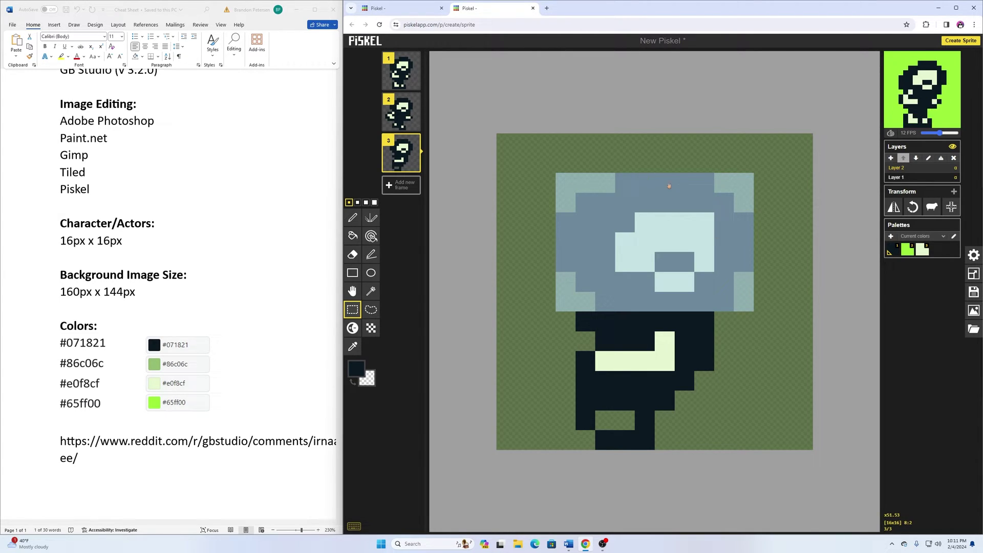
mouse_move(669, 186)
left_mouse_down()
mouse_move(665, 194)
mouse_move(669, 185)
left_mouse_up()
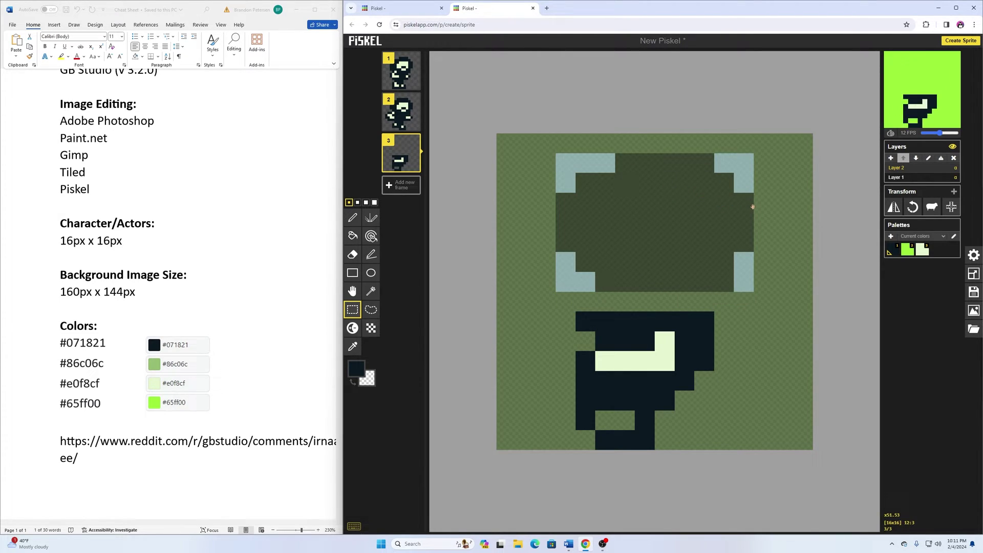
key("e")
mouse_move(685, 380)
left_mouse_down()
mouse_move(670, 403)
mouse_move(585, 321)
left_mouse_up()
key("p")
left_click_drag(585, 400, 605, 420)
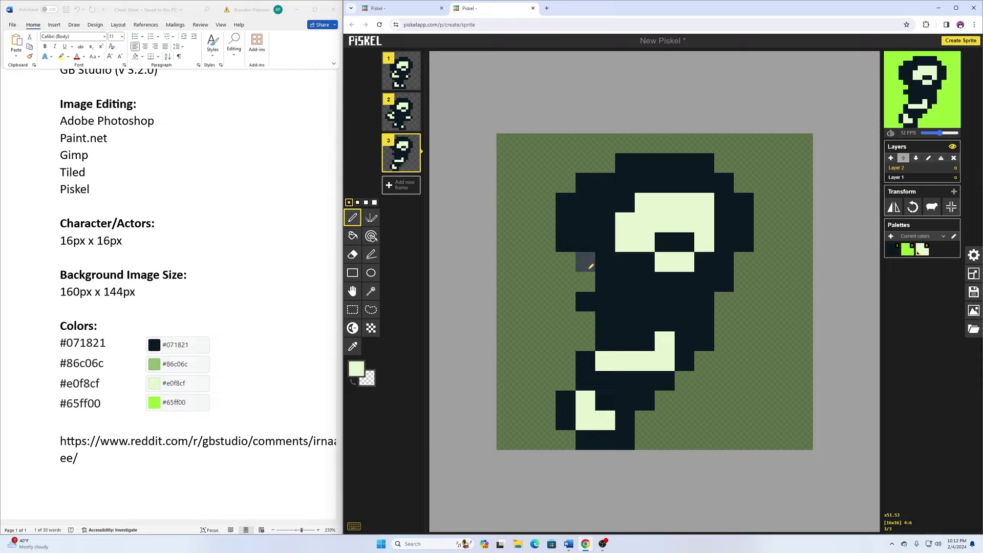
Display frame 1 on the canvas from the frames column.
mouse_move(939, 85)
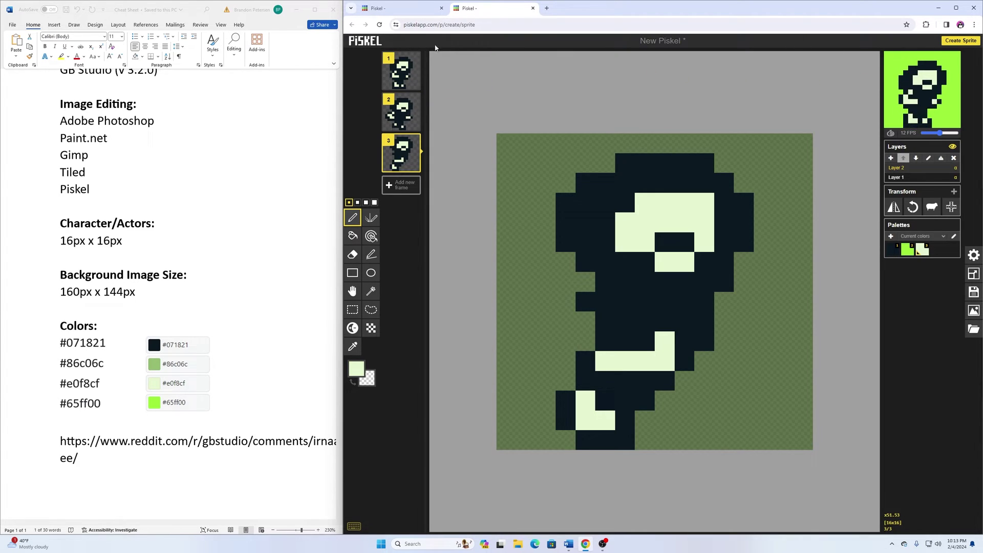
left_click(401, 73)
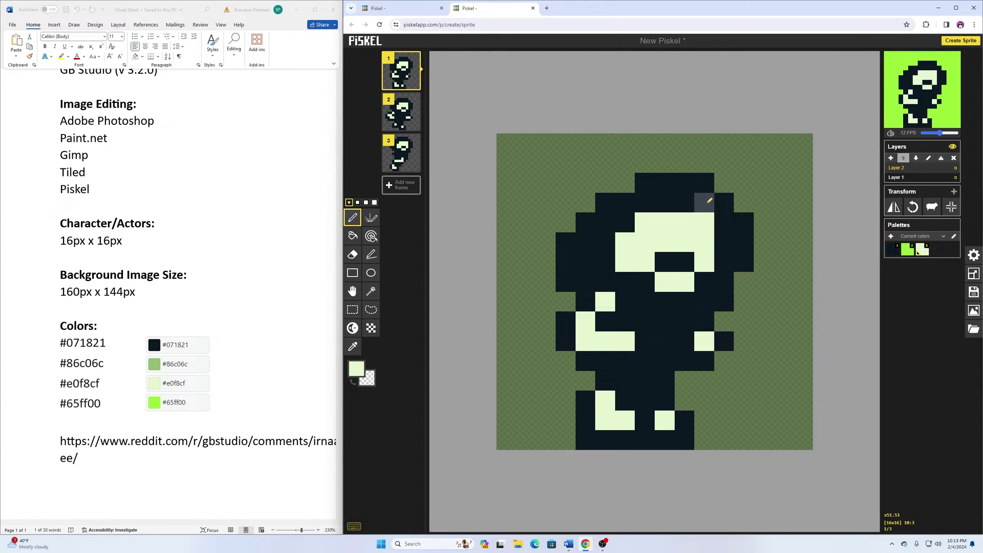
mouse_move(935, 78)
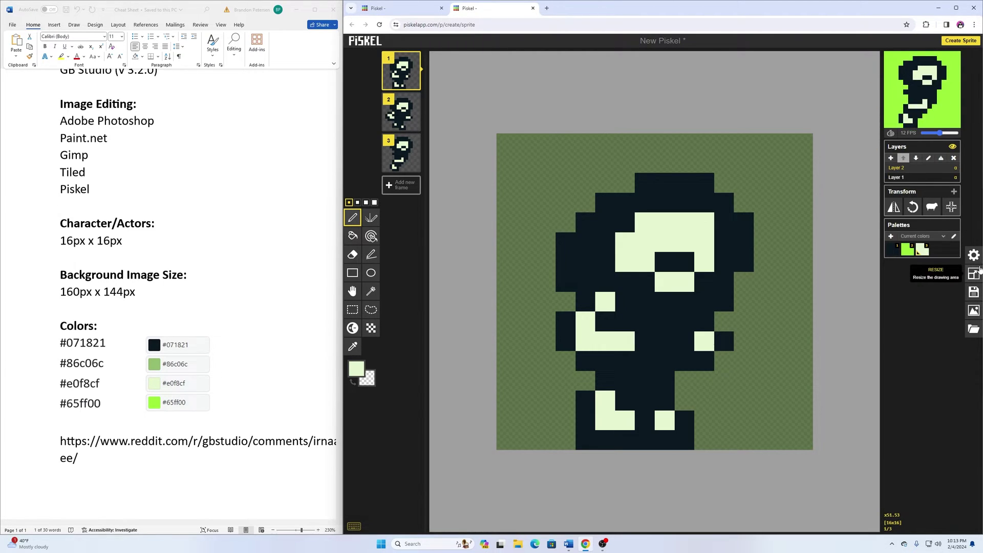
Create a desktop folder named 'prehistoric assets' and drag it beside gb-studio assets.
left_click(296, 10)
right_click(59, 105)
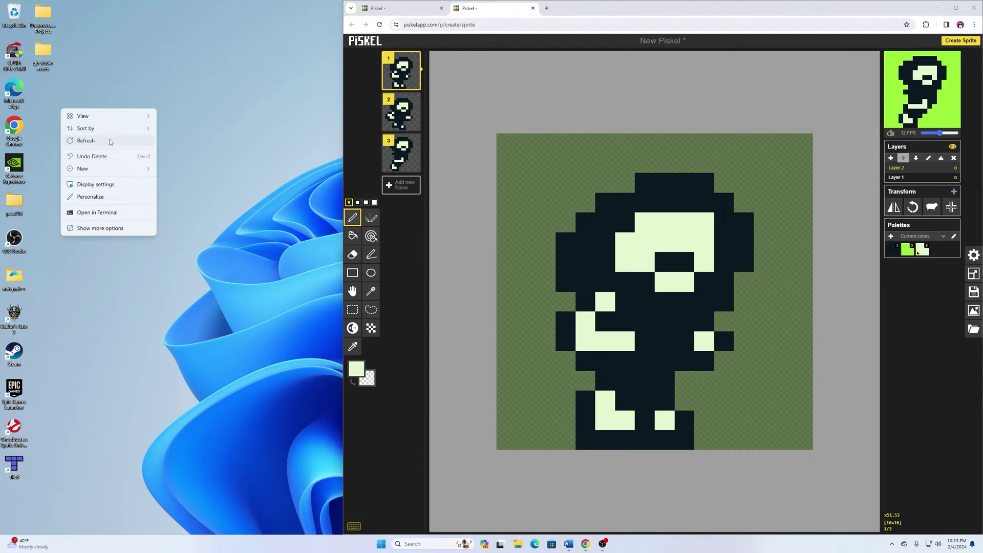
mouse_move(121, 170)
left_click(182, 170)
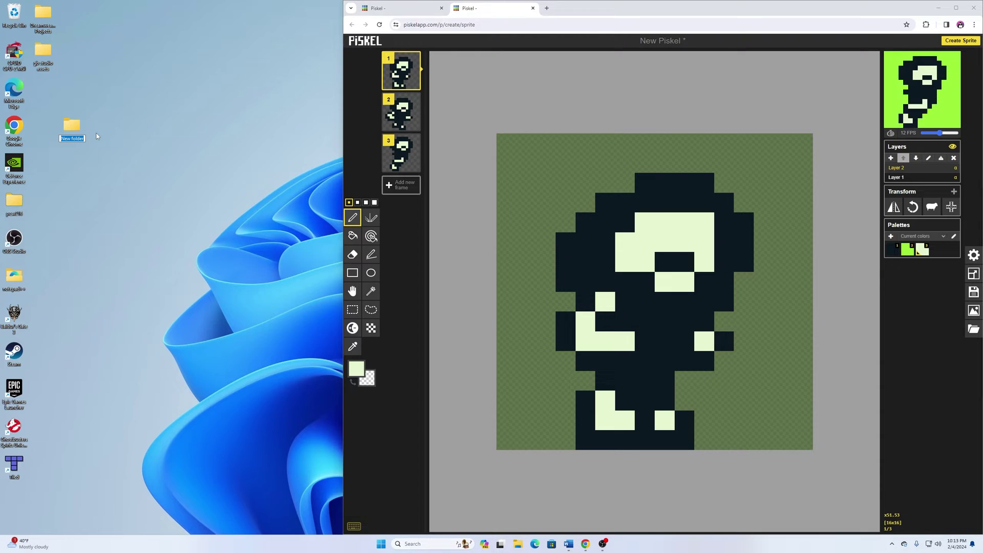
type("prehistoric assets")
key("Return")
left_click_drag(77, 129, 47, 91)
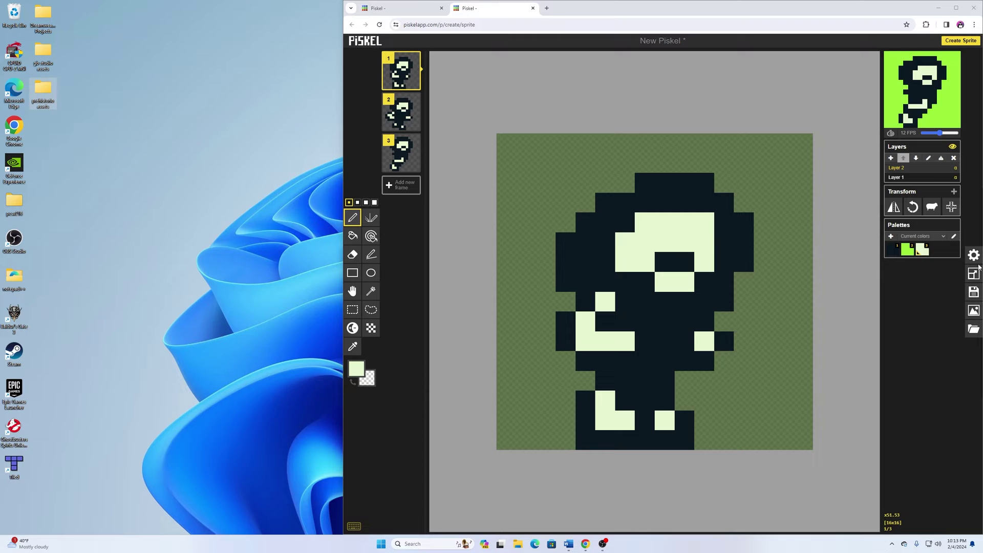
Save the caveman as New Piskel-20240204-221350.piskel and bring up File Explorer.
left_click(974, 292)
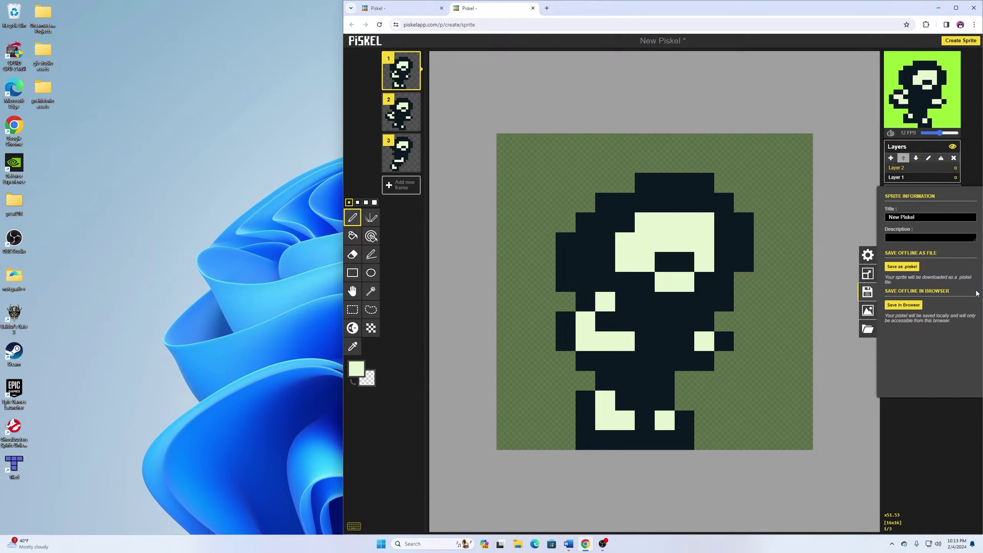
left_click(908, 268)
left_click(915, 266)
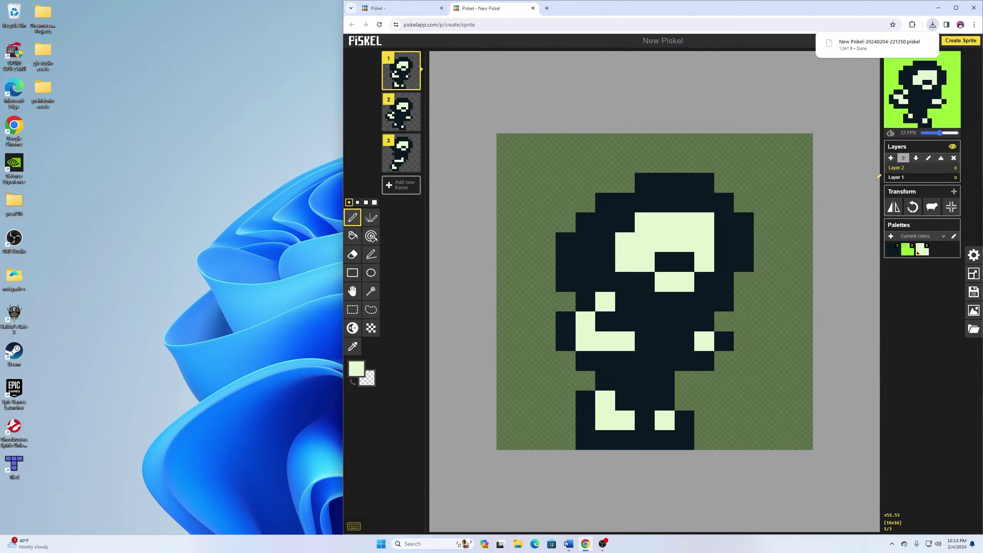
left_click(524, 544)
Drag the downloaded .piskel file from Downloads into the prehistoric assets desktop folder.
left_click(525, 255)
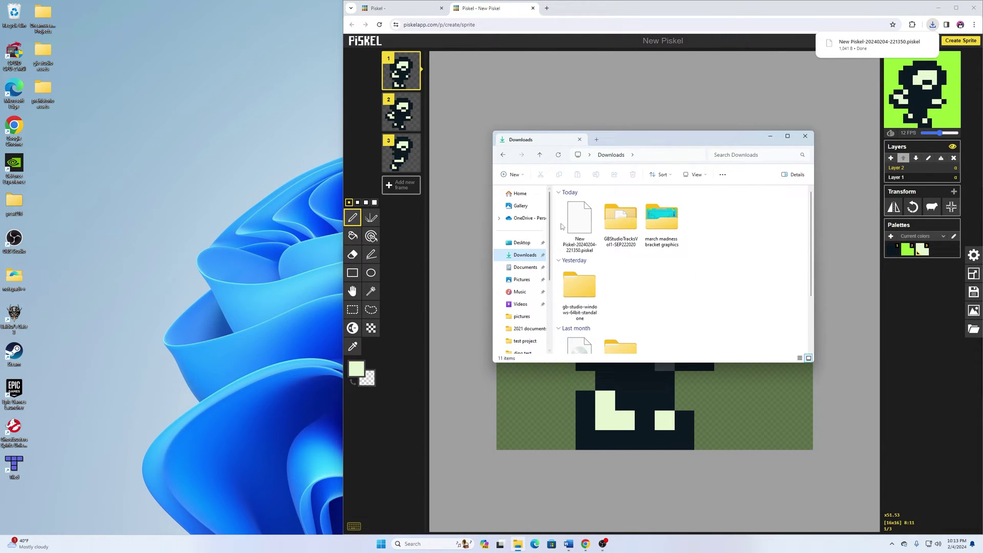
left_click_drag(579, 220, 45, 101)
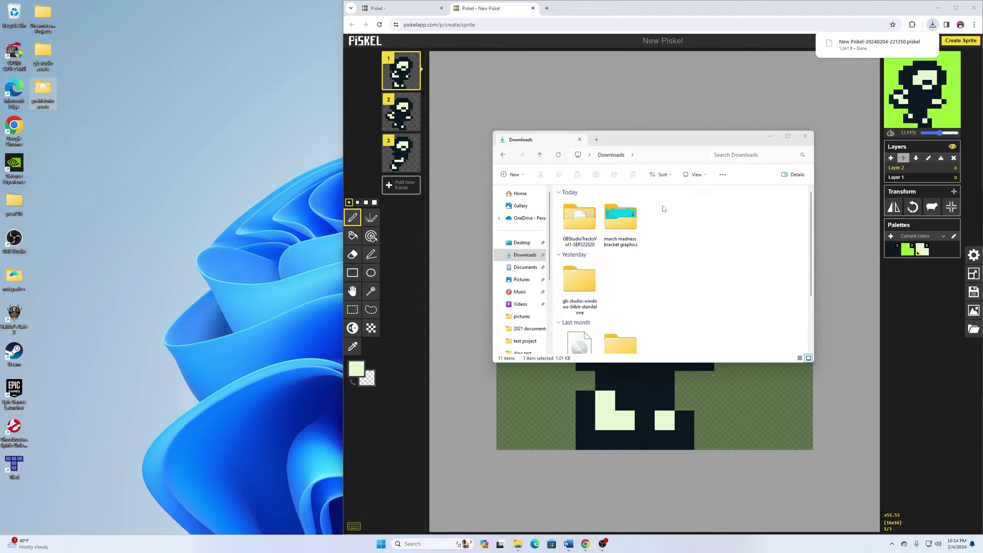
left_click(771, 137)
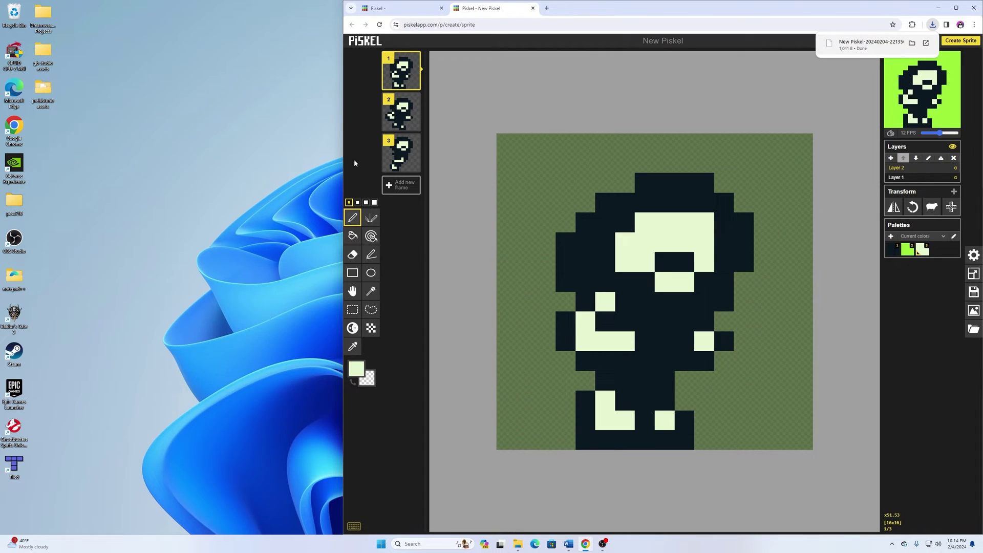
Open the assets folder and rename the sprite file to caveman.piskel.
double_click(45, 100)
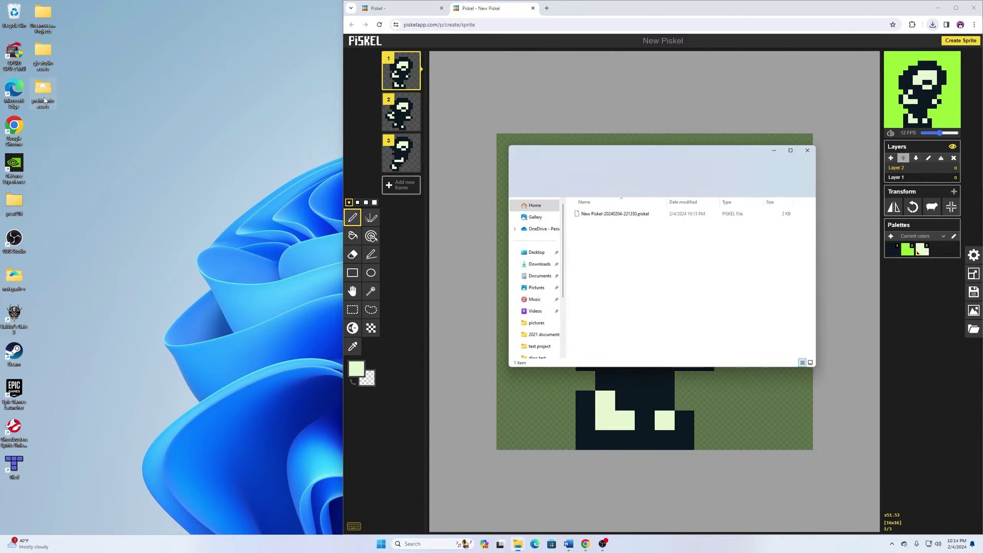
left_click(601, 218)
right_click(601, 217)
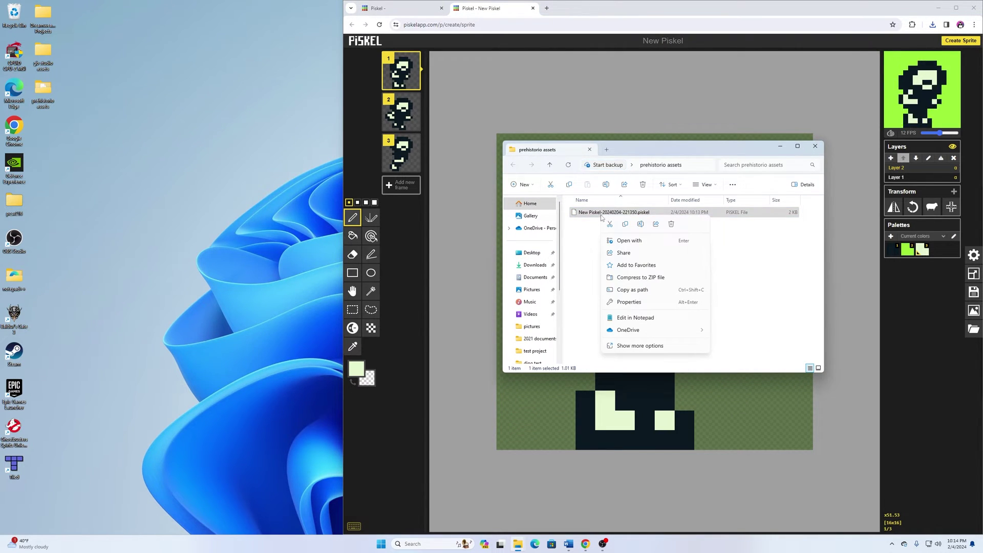
left_click(636, 224)
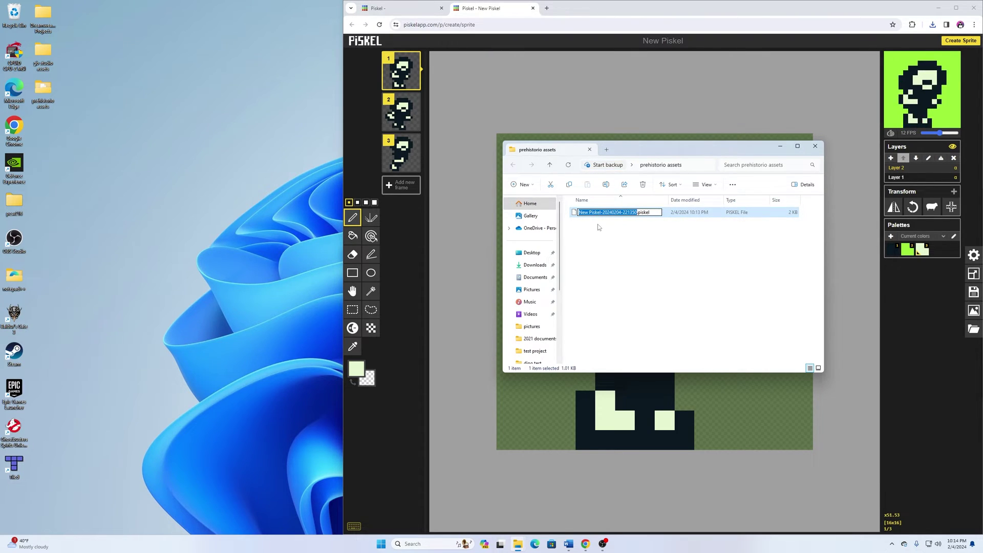
type("caveman")
left_click(589, 225)
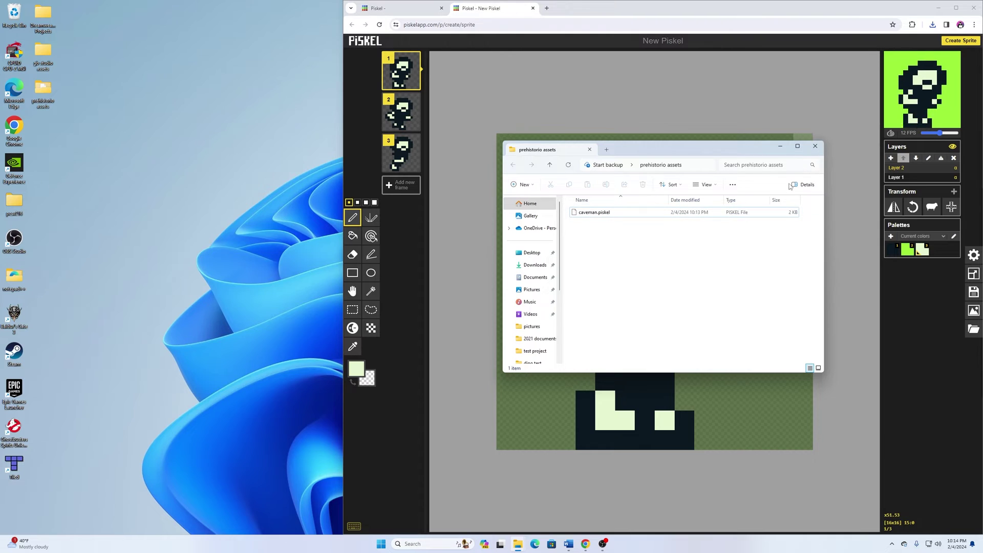
Minimize the assets folder window and return to Piskel, opening and closing the Import panel.
left_click(777, 146)
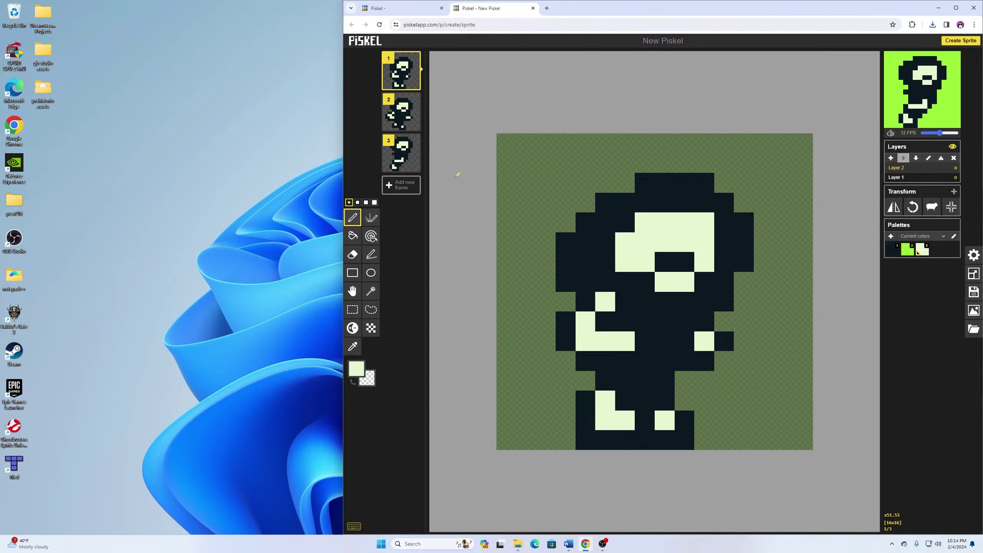
left_click(975, 328)
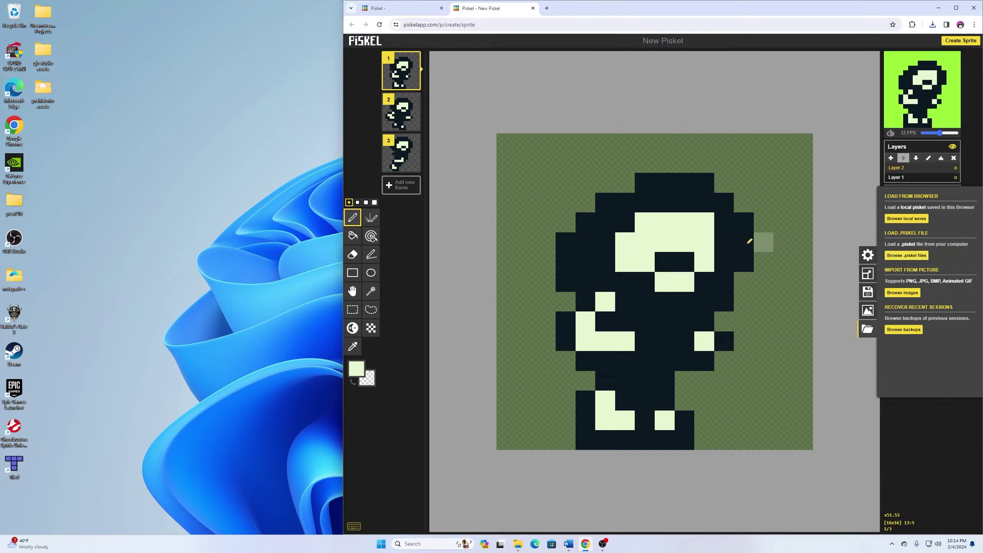
left_click(974, 113)
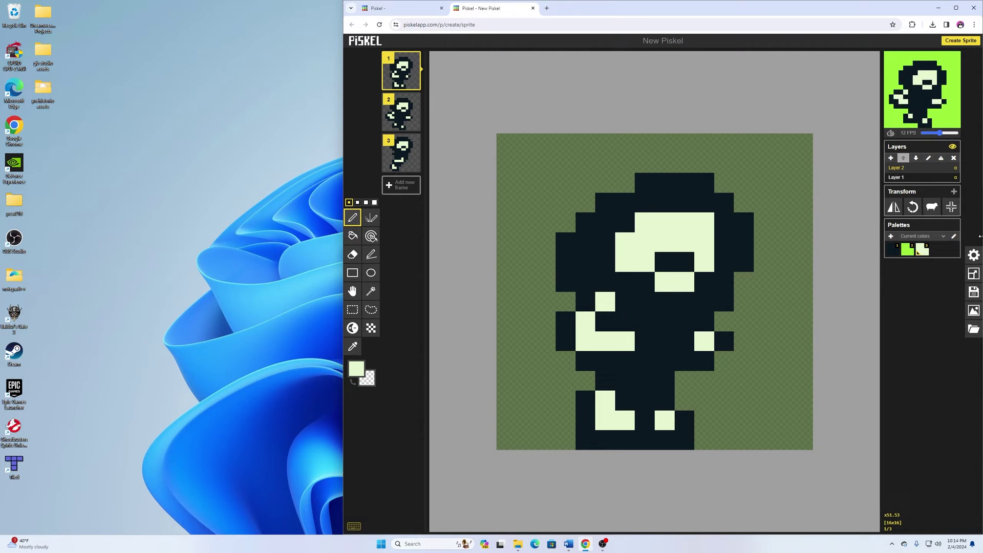
Download the caveman frames as a 48x16 PNG spritesheet with 3 columns and 1 row.
left_click(973, 311)
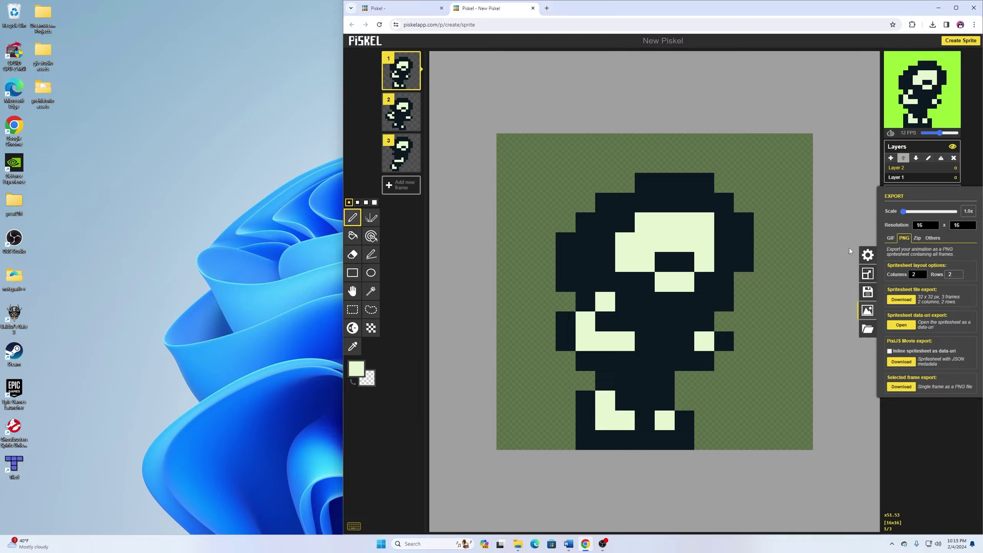
mouse_move(403, 91)
left_click_drag(918, 274, 911, 275)
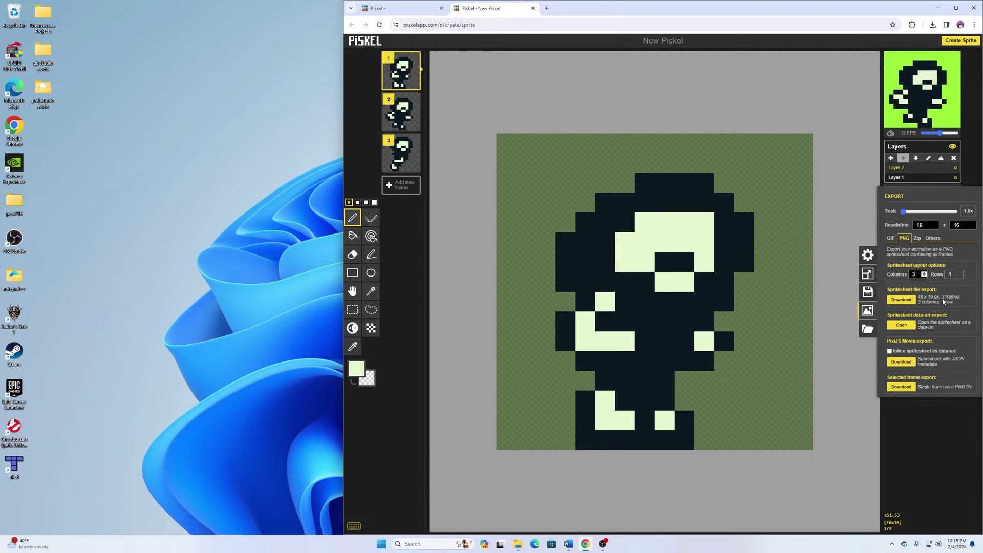
left_click(908, 300)
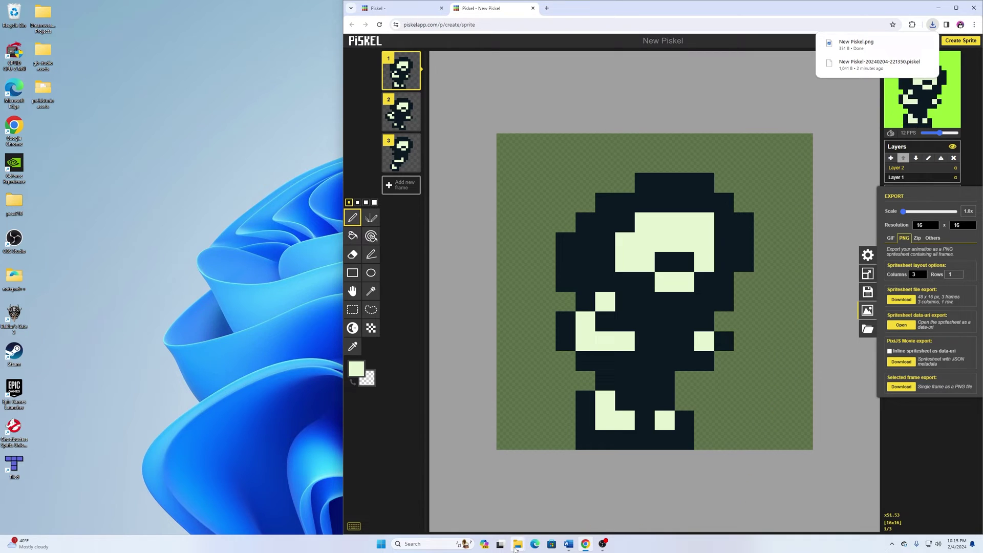
Rename the downloaded PNG spritesheet in Downloads to cavemansheet.
mouse_move(514, 548)
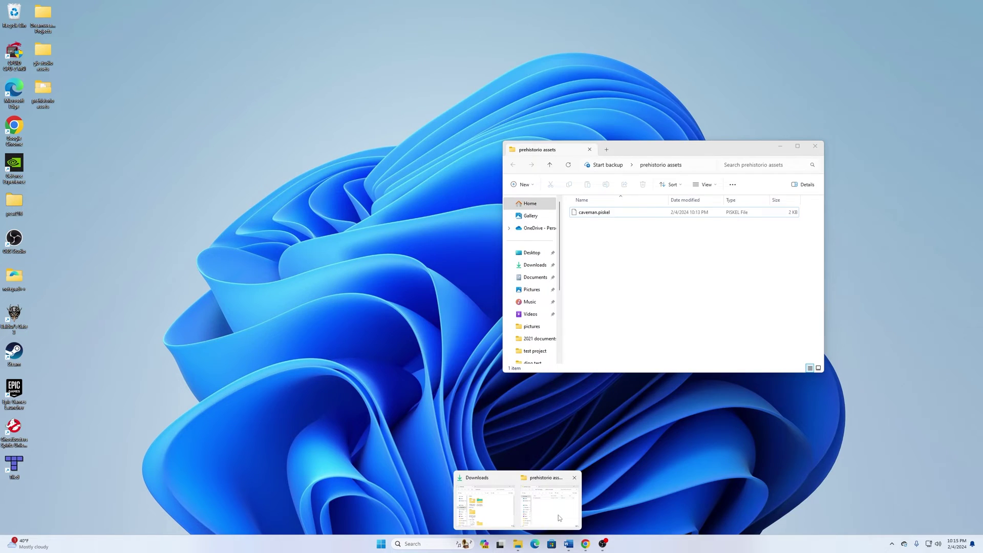
left_click(558, 514)
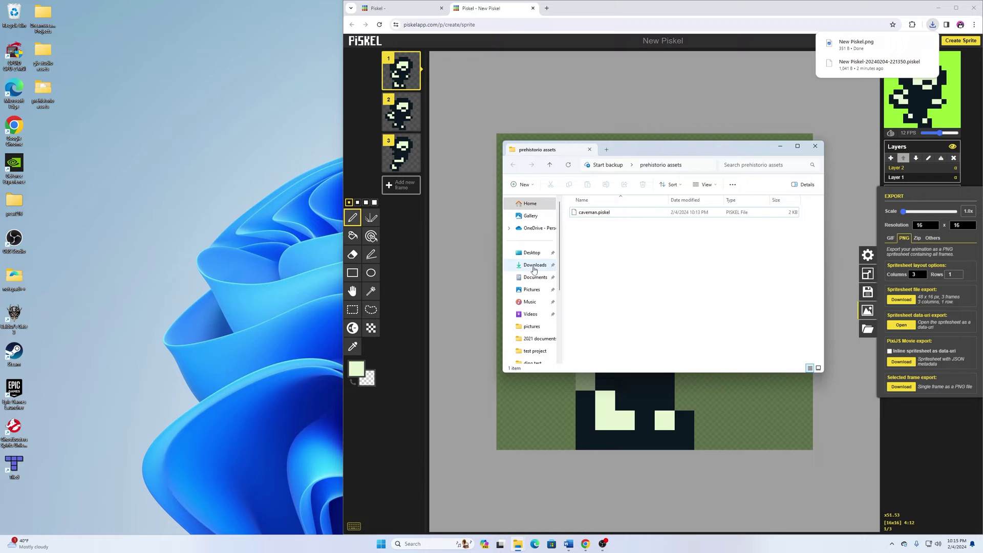
left_click(534, 265)
right_click(596, 245)
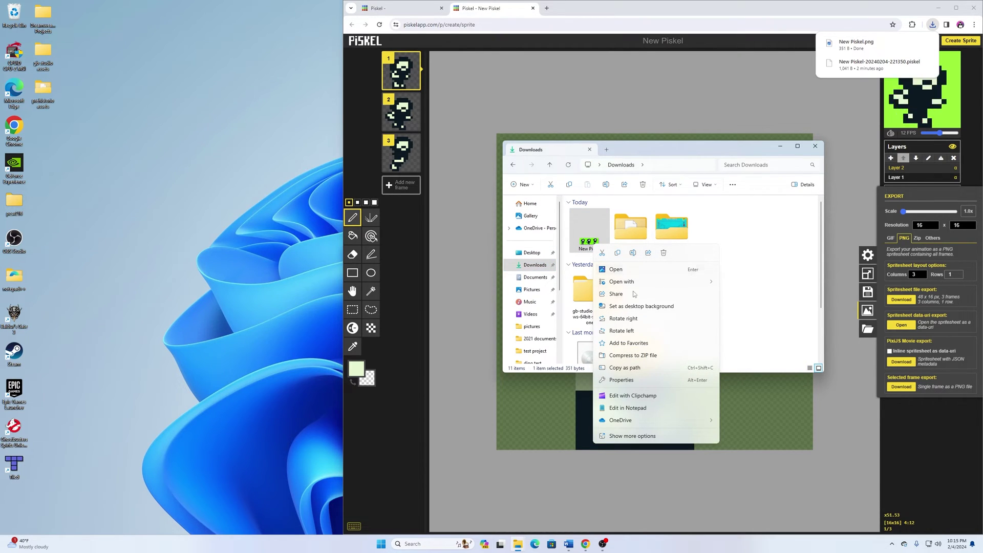
left_click(633, 252)
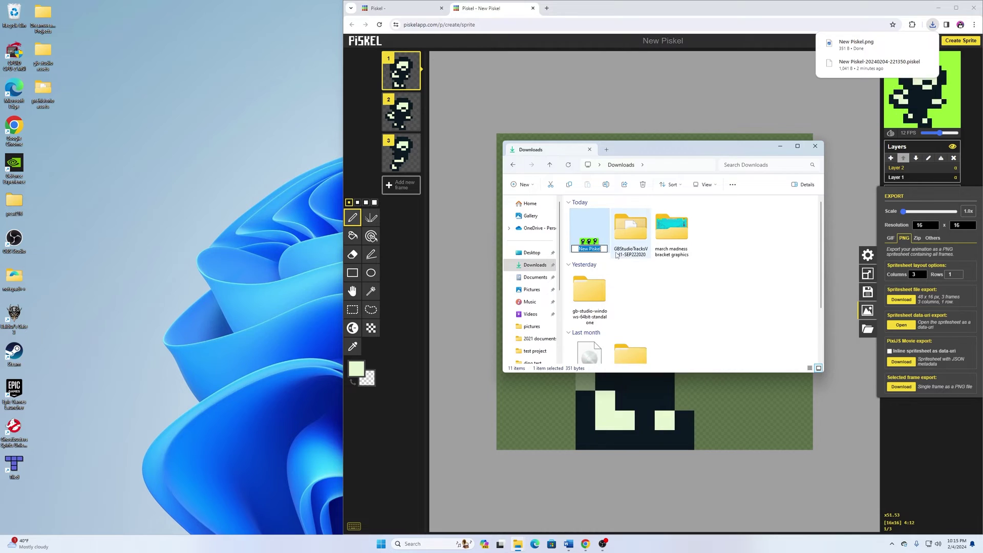
type("cavemansheet")
left_click(715, 241)
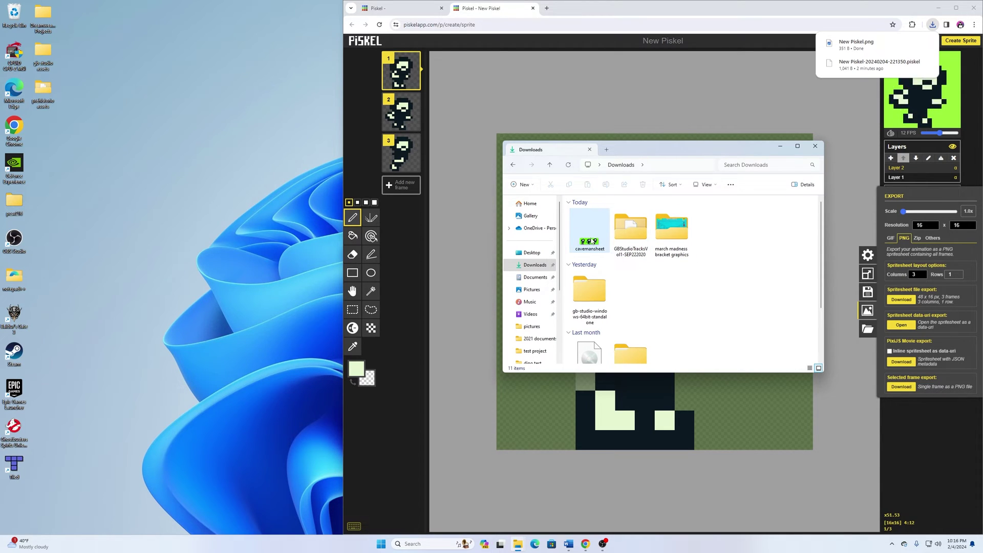
Copy cavemansheet into the prehistorio assets folder, then close both Explorer windows.
right_click(591, 241)
left_click(599, 251)
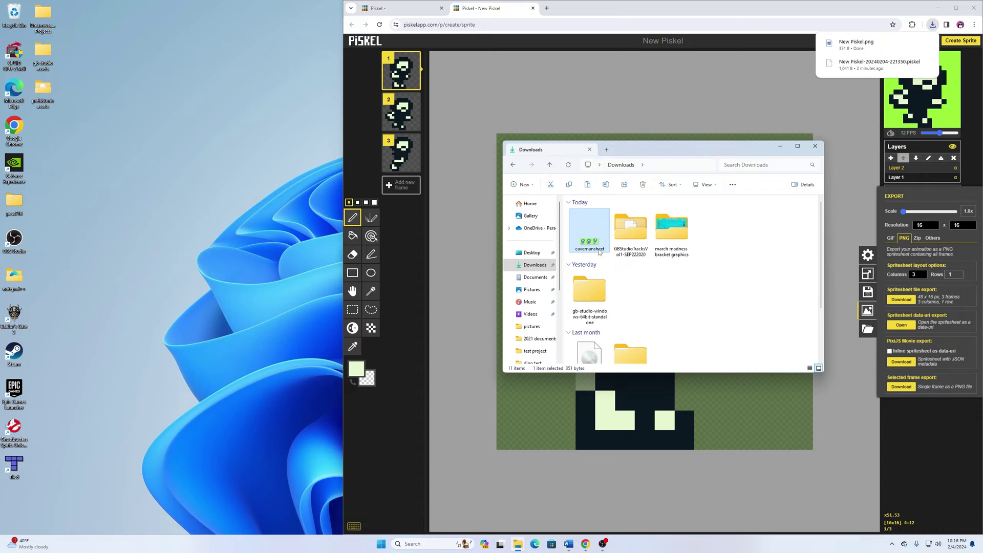
double_click(48, 100)
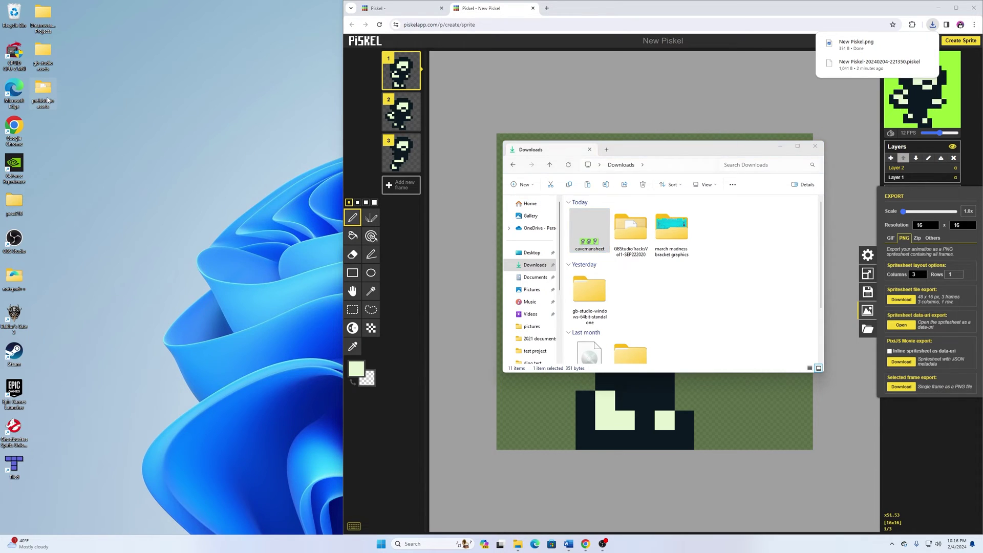
right_click(631, 283)
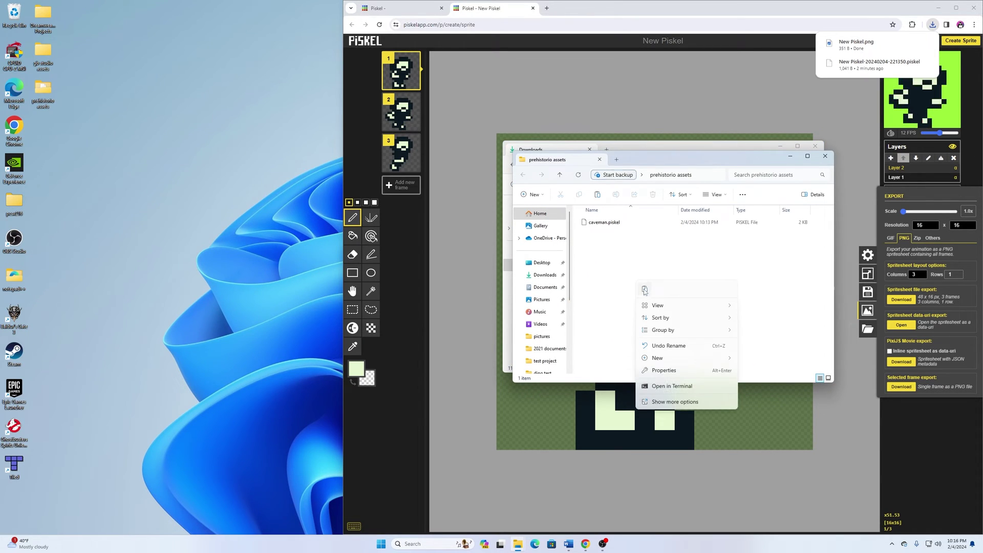
left_click(644, 289)
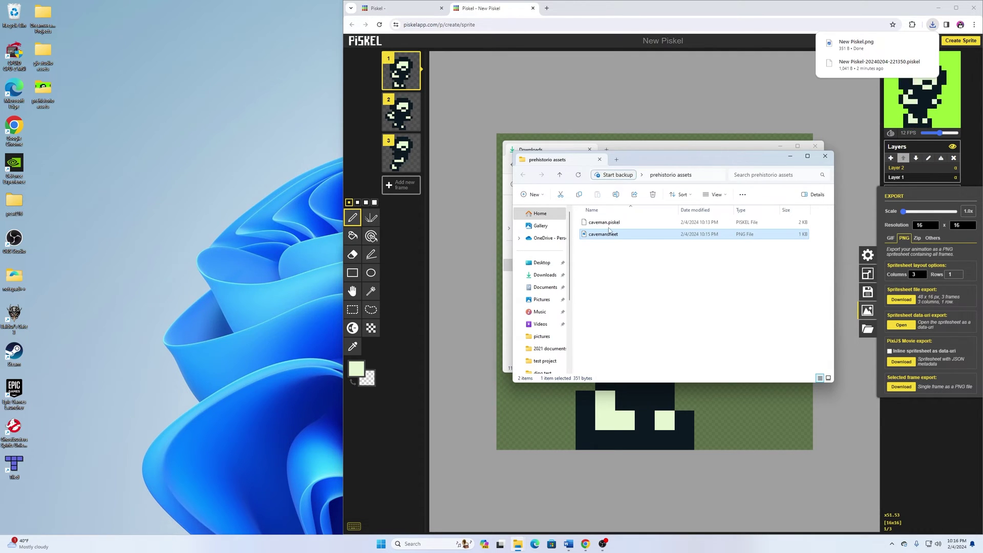
left_click(825, 156)
left_click(816, 147)
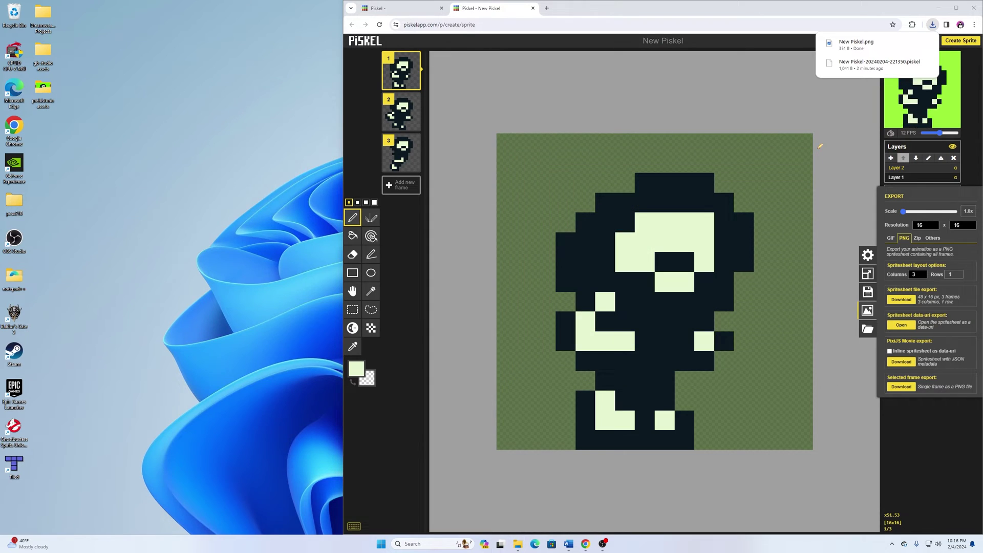
Dismiss the downloads list, bring up the colour cheat sheet, and create a new 16x16 sprite.
left_click(731, 14)
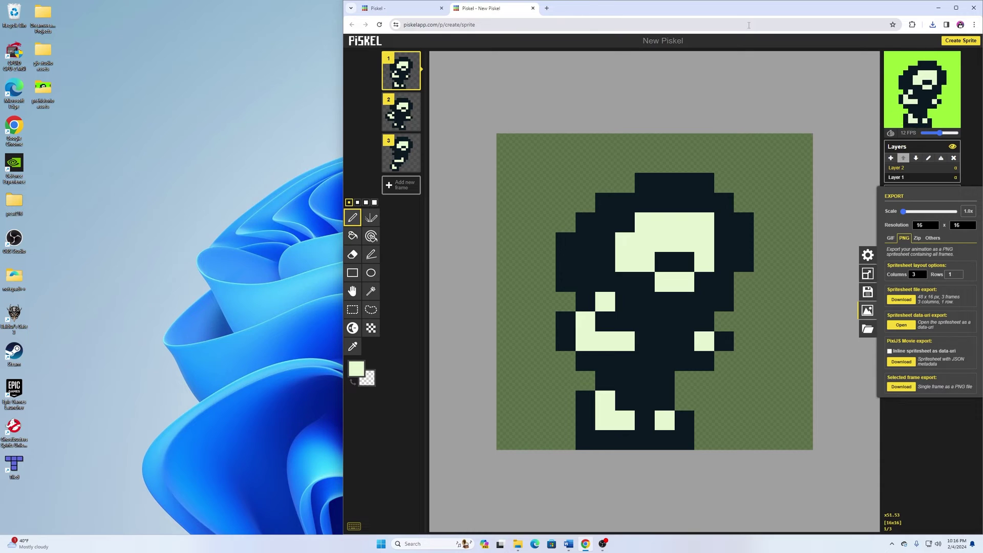
key("alt+Tab")
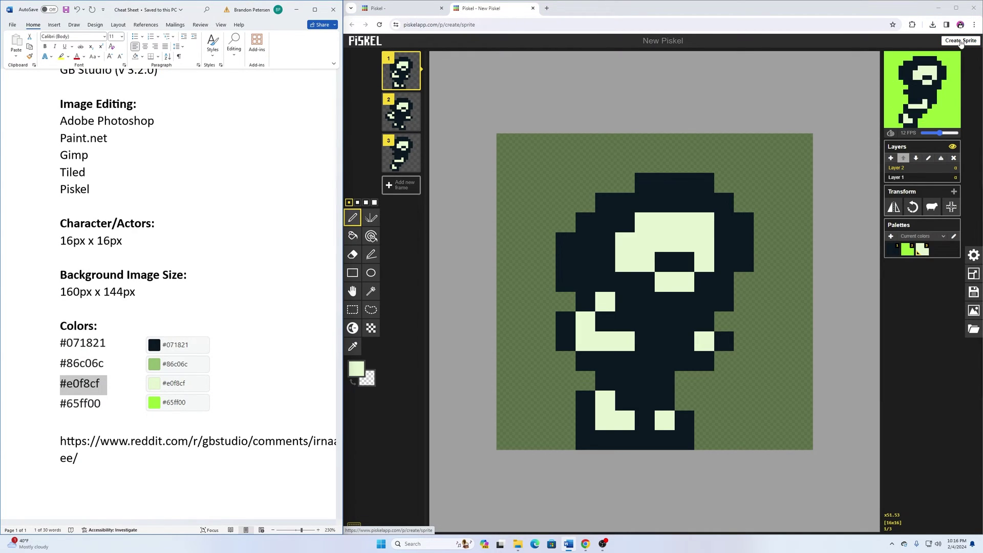
left_click(961, 41)
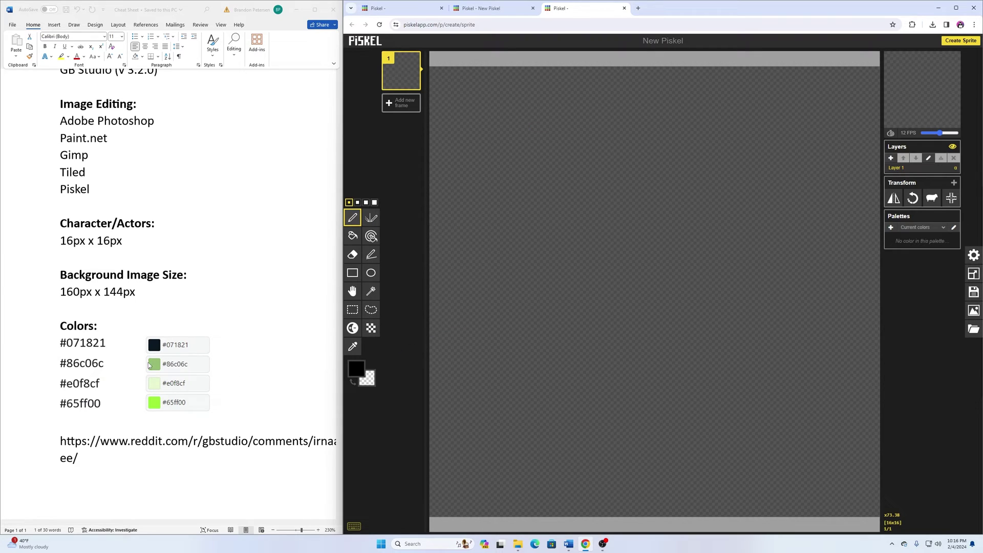
Copy the #071821 colour code from the Word cheat sheet.
left_click(104, 347)
left_click_drag(105, 346, 60, 346)
right_click(72, 346)
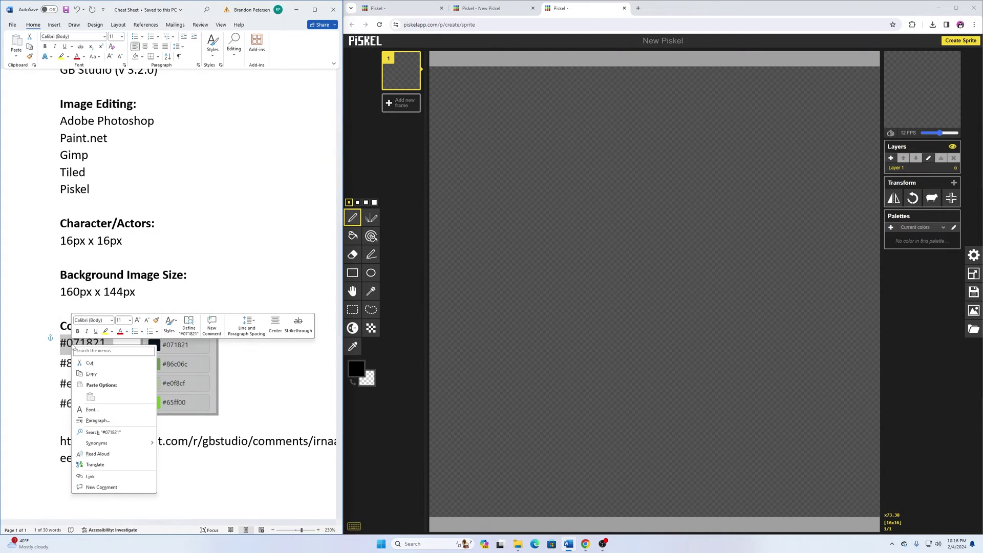
left_click(91, 374)
Set Piskel's primary colour hex value to #65ff00 copied from the cheat sheet.
left_click(356, 368)
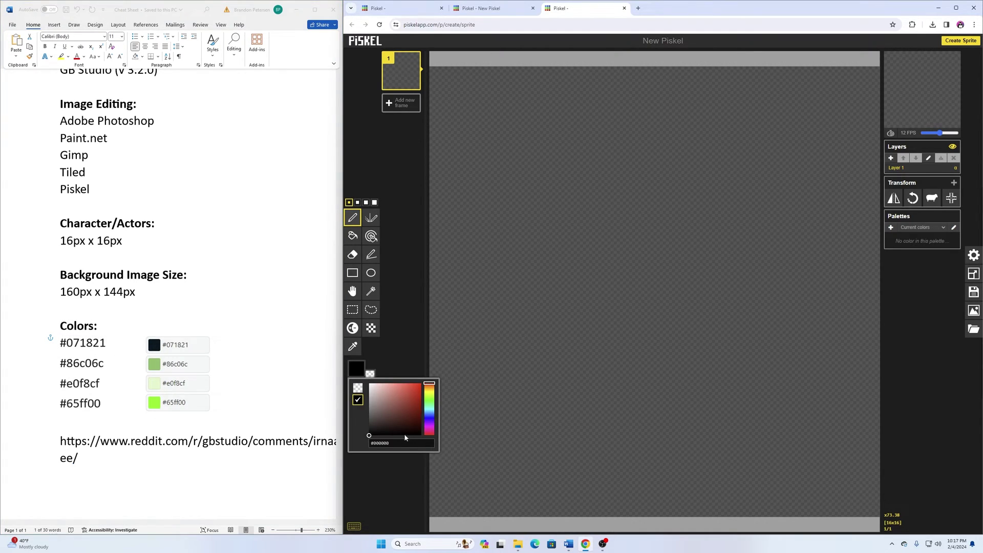
key("BackSpace")
mouse_move(83, 405)
left_mouse_down()
mouse_move(95, 407)
mouse_move(62, 406)
mouse_move(77, 406)
left_mouse_up()
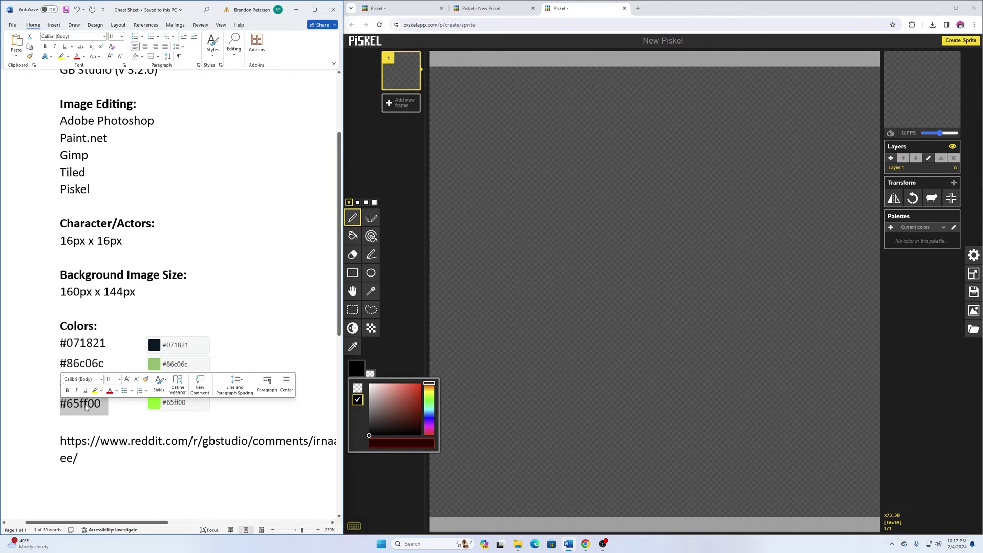
key("ctrl+c")
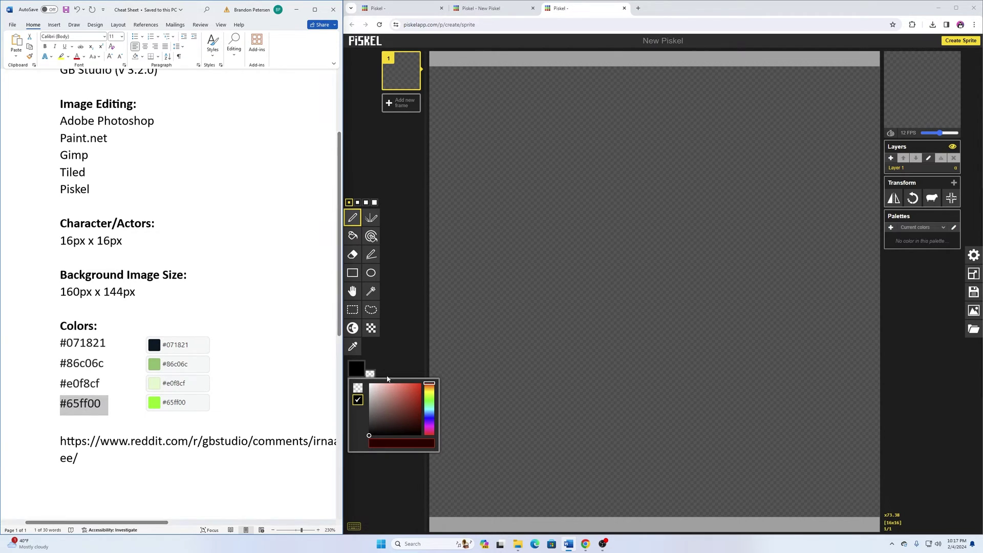
left_click(396, 444)
key("ctrl+v")
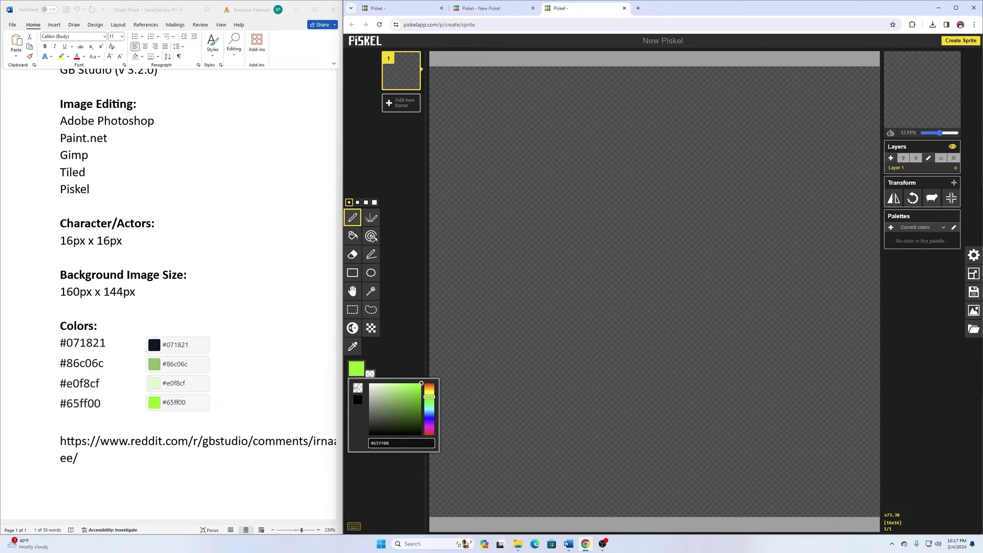
Fill the whole canvas with #65ff00 and add a second layer above it.
left_click(352, 235)
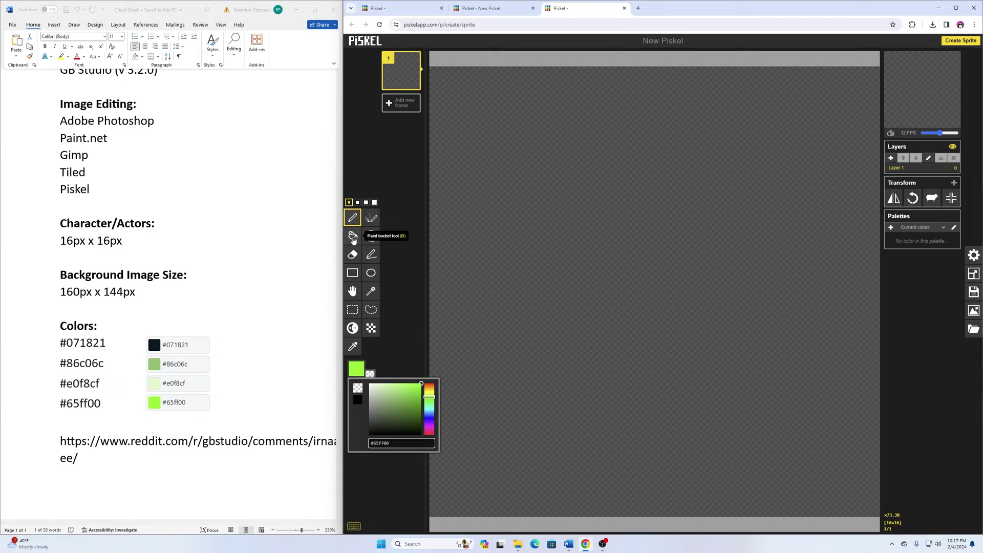
left_click(693, 241)
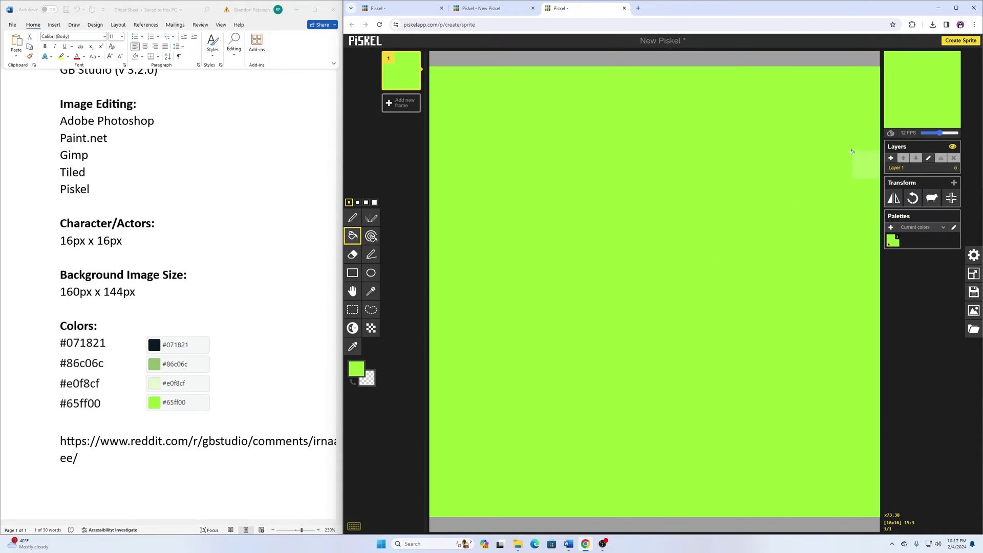
left_click(890, 158)
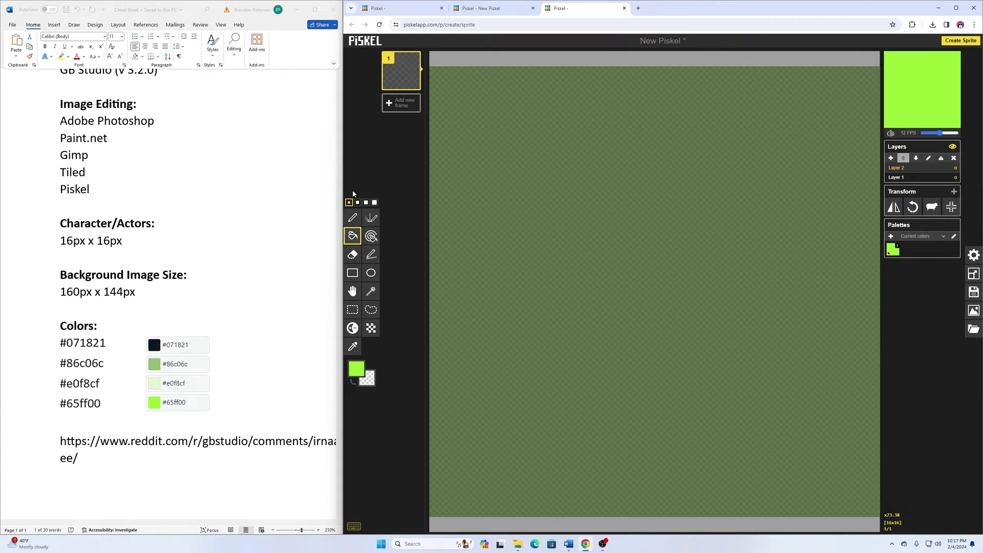
Select the pen and change the primary colour to #071821 from the cheat sheet.
left_click(353, 218)
left_click(145, 353)
left_click_drag(107, 344, 60, 344)
key("shift+Left")
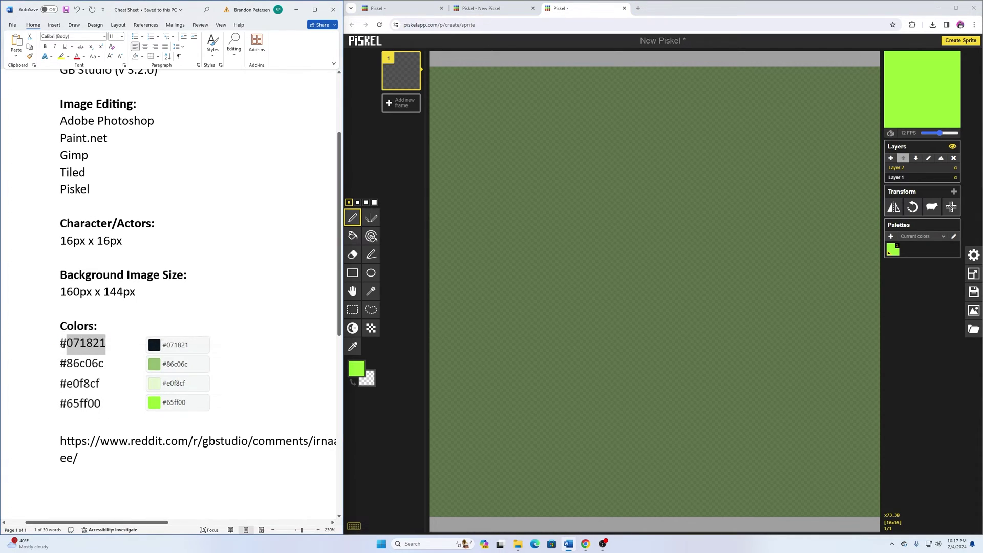
right_click(105, 351)
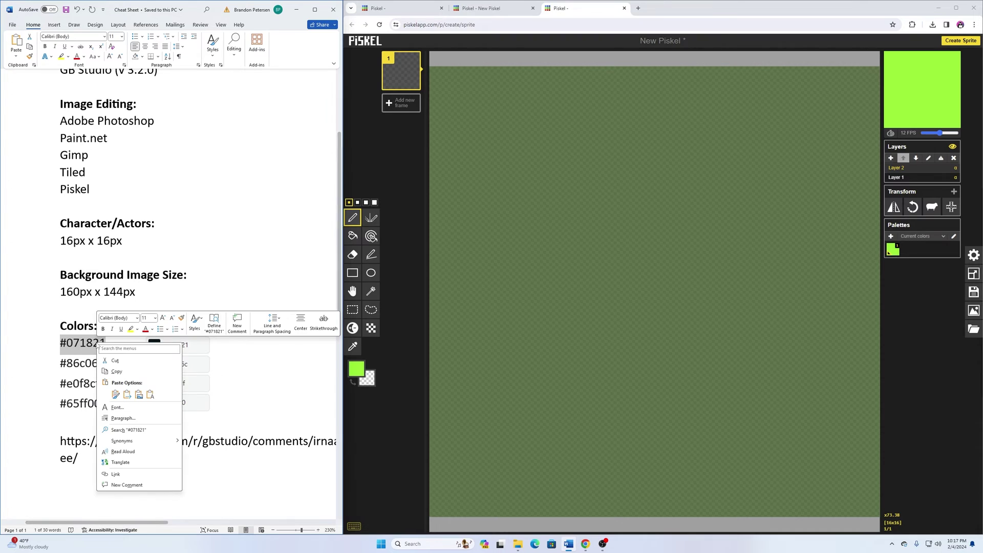
left_click(122, 369)
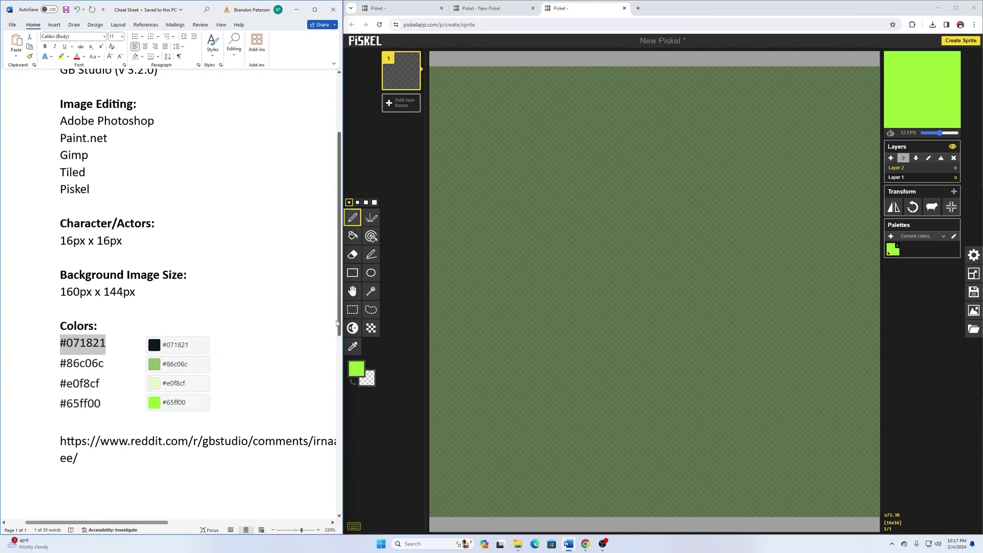
left_click(357, 369)
left_click_drag(404, 443, 368, 450)
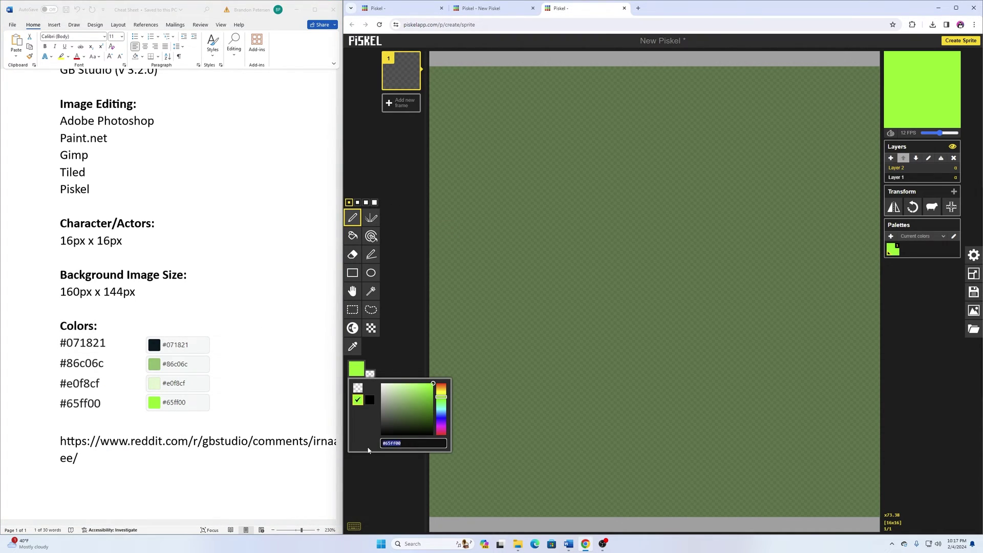
key("ctrl+v")
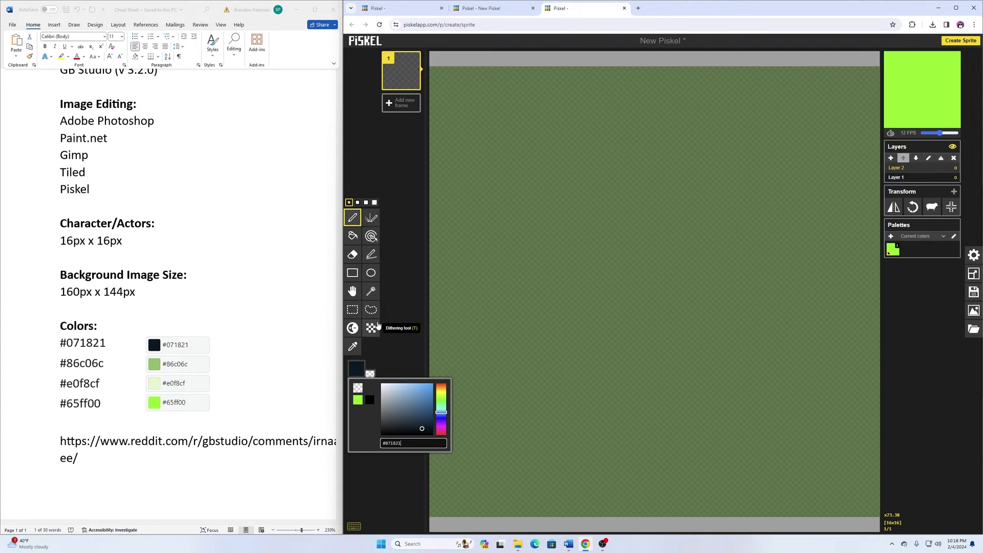
Draw the dinosaur outline on Layer 2 and fill its interior dark #071821.
mouse_move(468, 193)
left_mouse_down()
mouse_move(724, 416)
mouse_move(464, 251)
left_mouse_up()
left_click(353, 236)
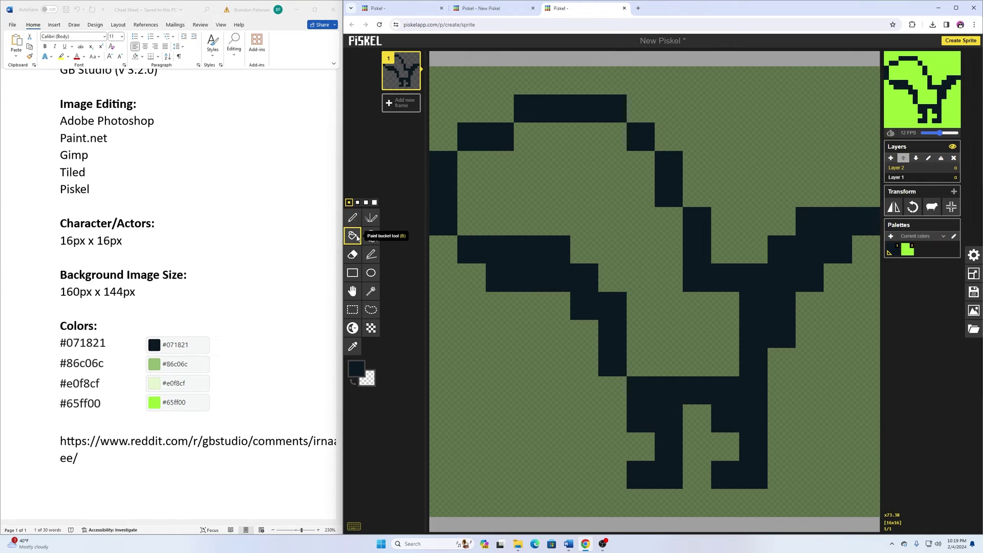
left_click(584, 193)
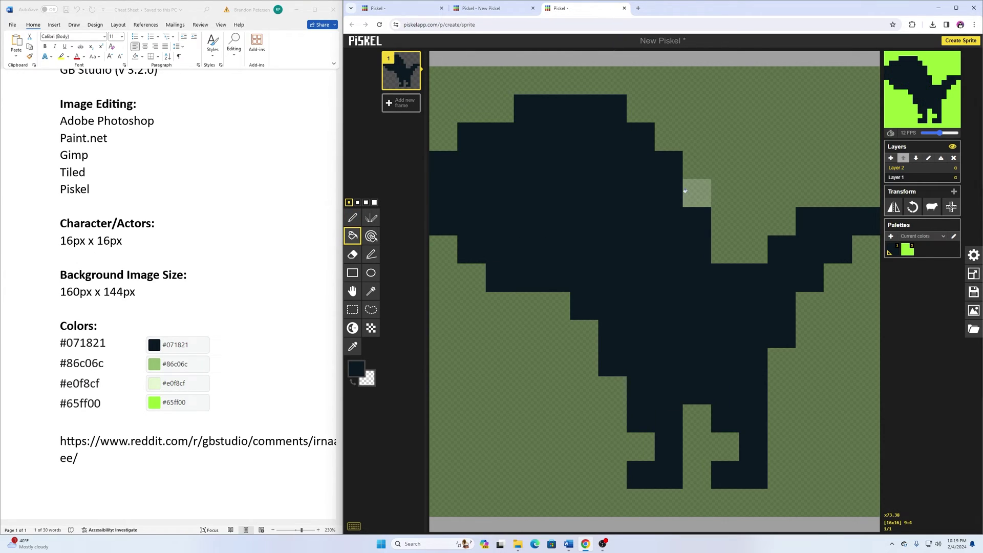
Erase stray dark pixels along the lower edge, then rectangle-select the whole dinosaur.
left_click(352, 254)
left_click_drag(500, 276, 520, 272)
left_click(584, 306)
left_click(471, 249)
key("s")
left_click_drag(436, 103, 857, 457)
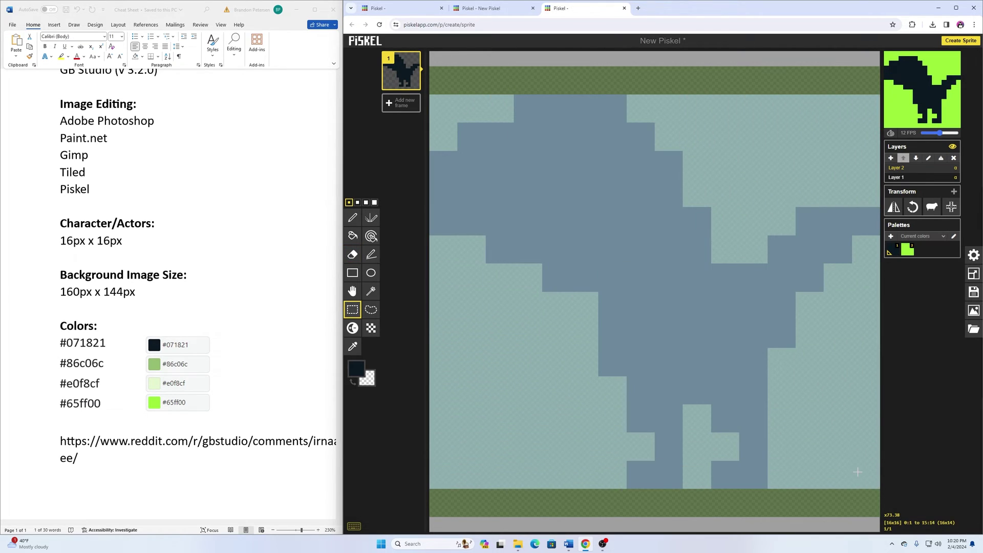
Move the dinosaur down one pixel row and flip it horizontally.
left_click_drag(727, 327, 728, 352)
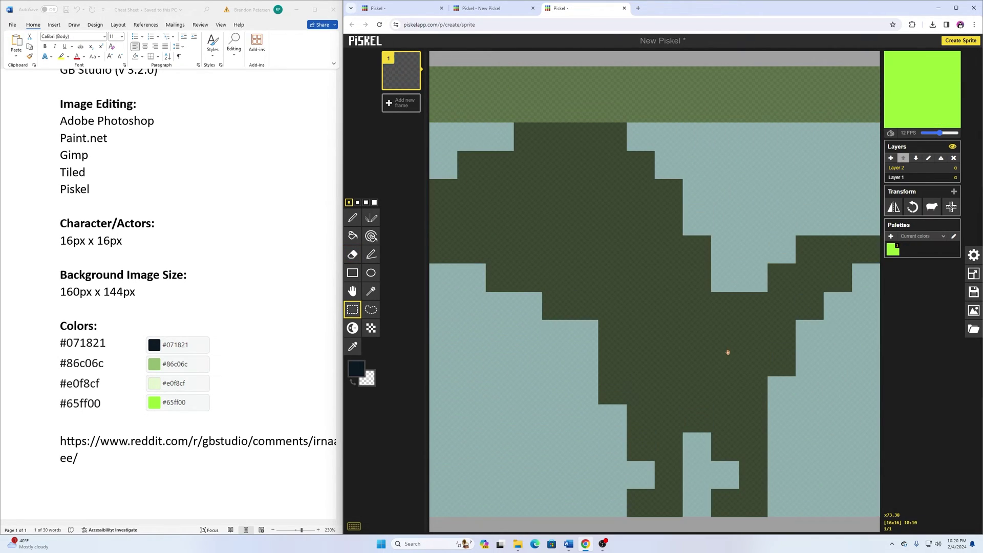
left_click(711, 107)
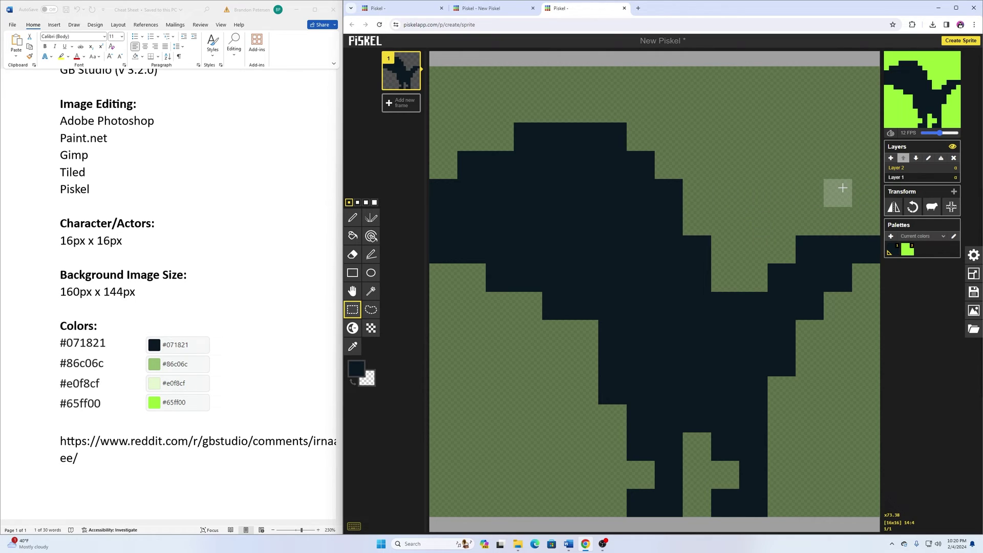
left_click(894, 206)
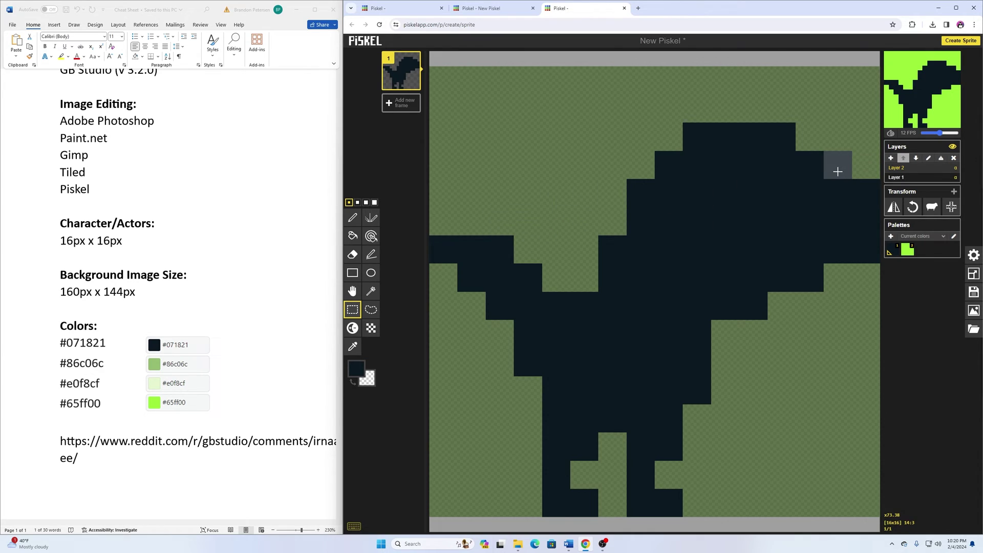
Duplicate the first frame and erase leg pixels in frame 2 to change the stride.
left_click(415, 84)
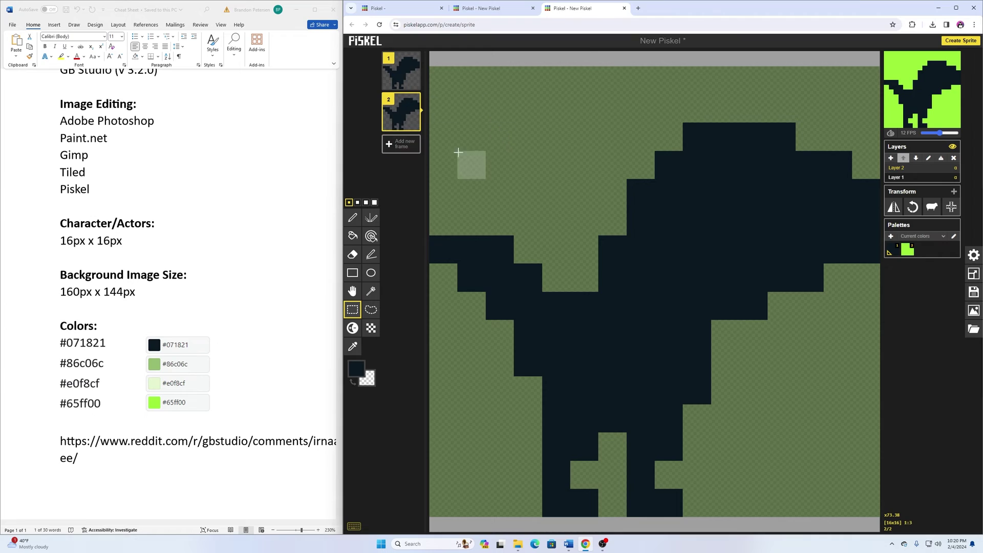
left_click(352, 254)
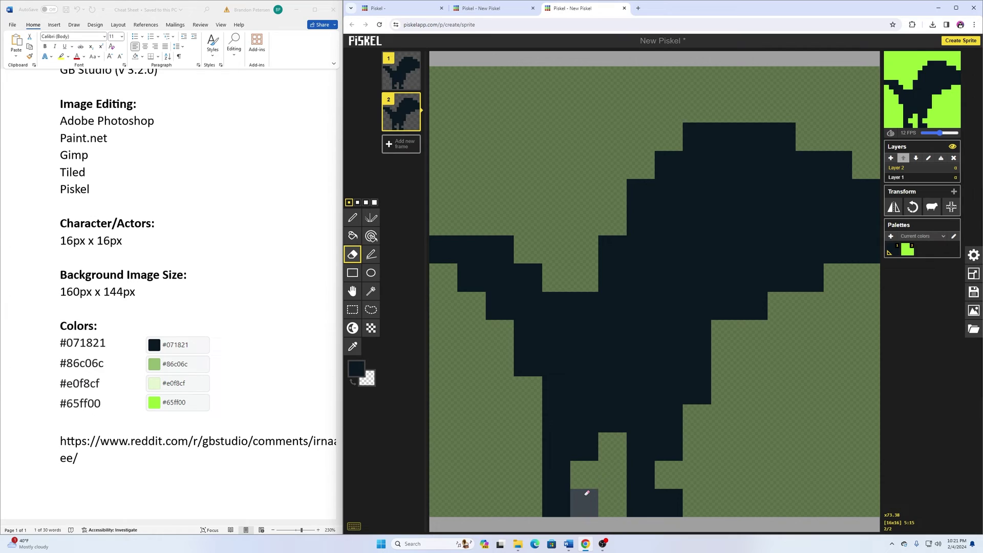
left_click(586, 493)
left_click(563, 500)
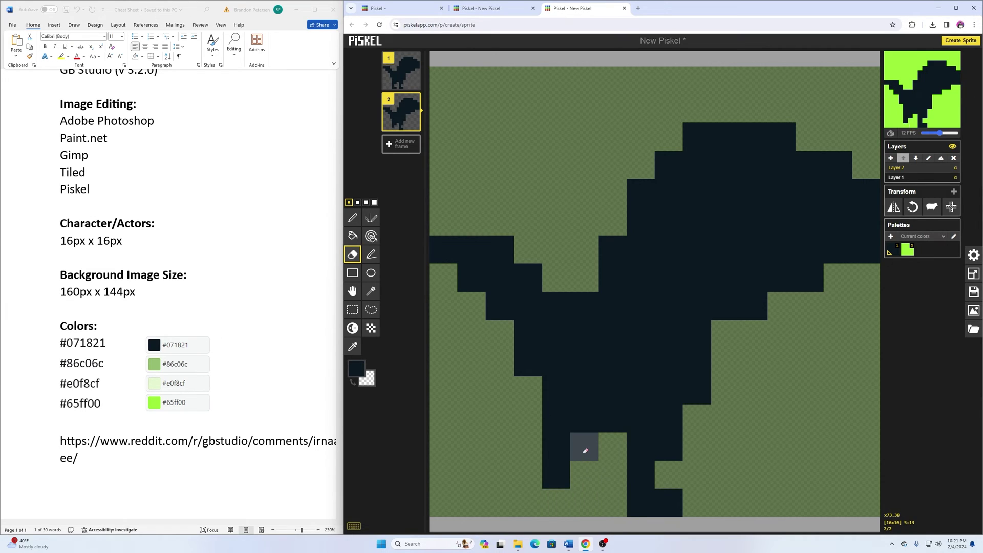
left_click(585, 450)
left_click(552, 477)
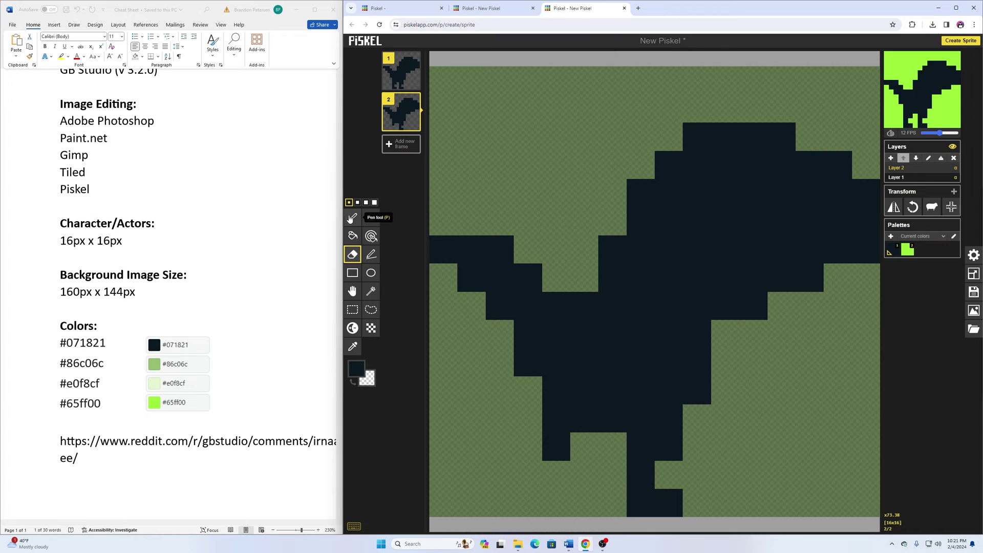
Touch up frame 2 with pen pixels and erase a stray pixel.
left_click(352, 217)
left_click(442, 306)
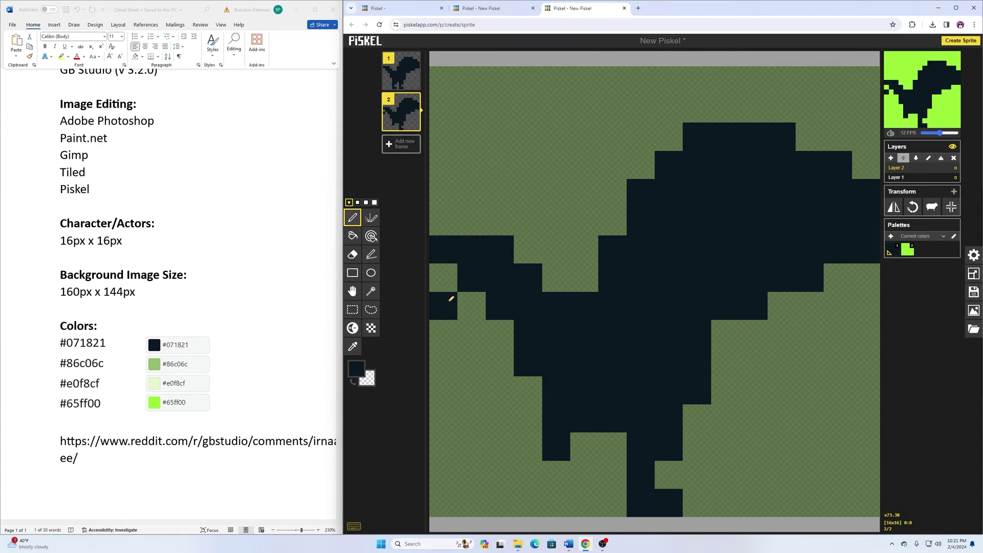
left_click(442, 277)
key("e")
left_click(443, 250)
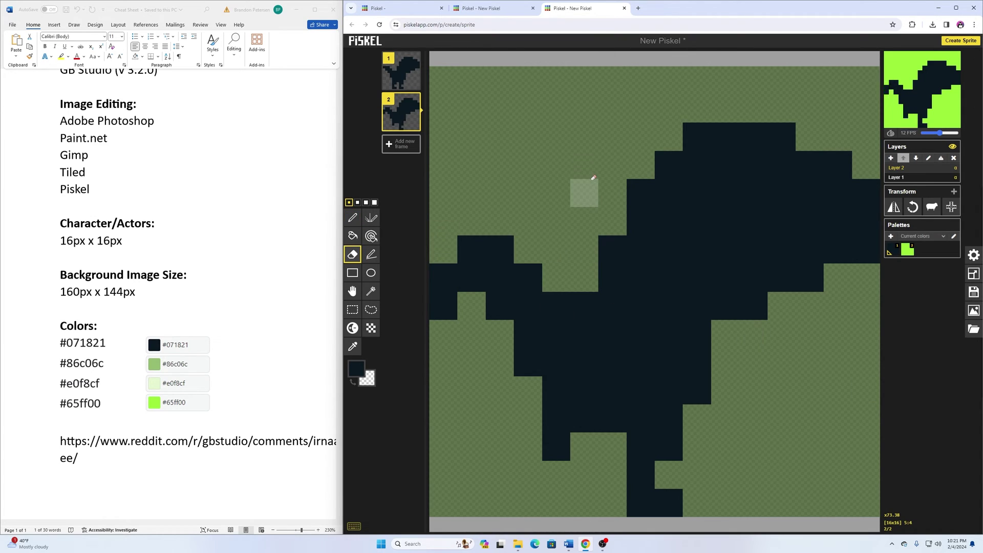
mouse_move(413, 127)
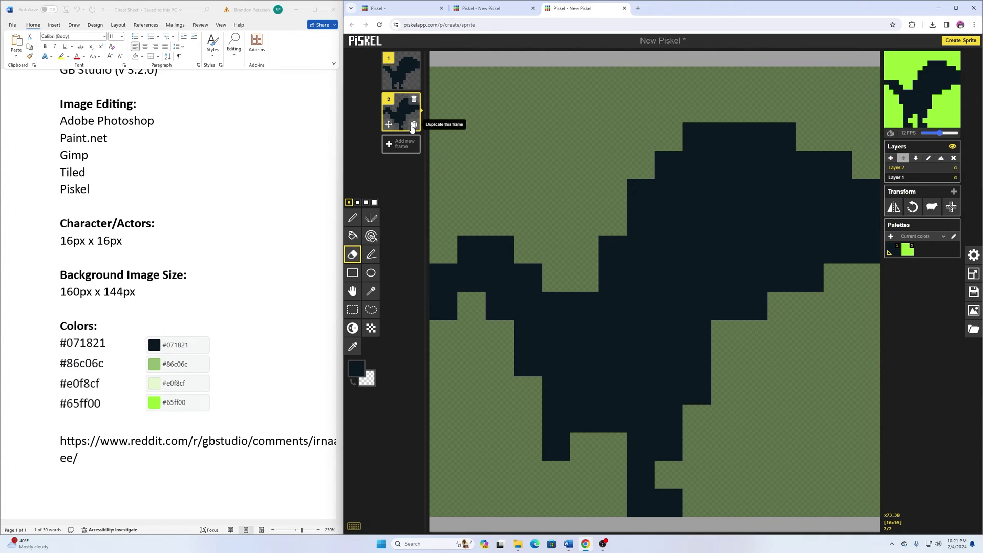
Duplicate frame 2 as a third frame and shift its head and neck up one row.
left_click(413, 126)
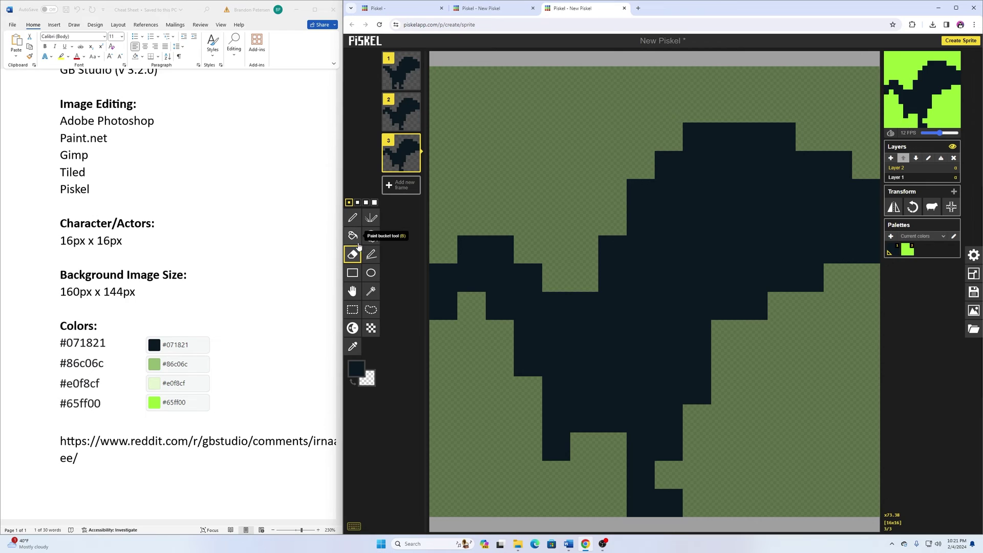
left_click(353, 309)
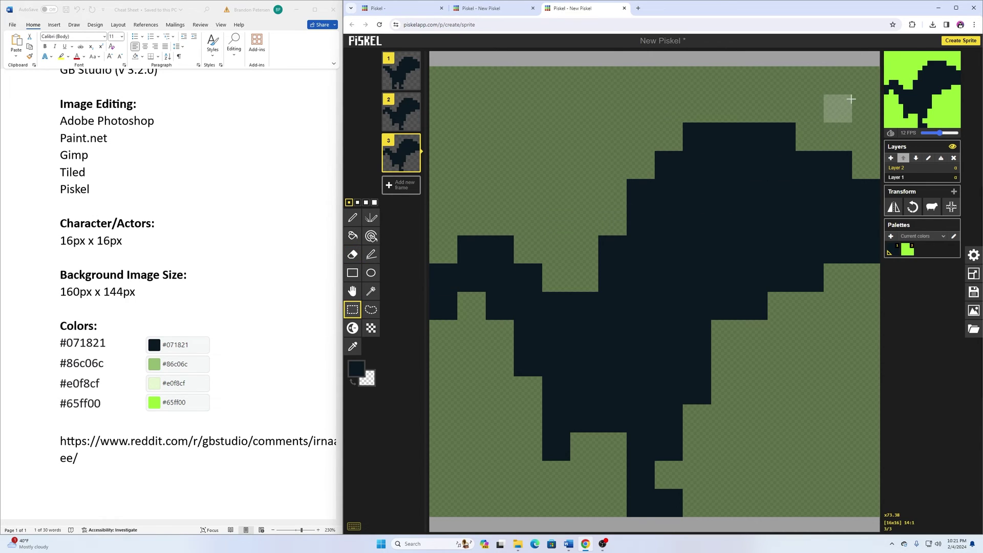
left_click_drag(865, 80, 636, 265)
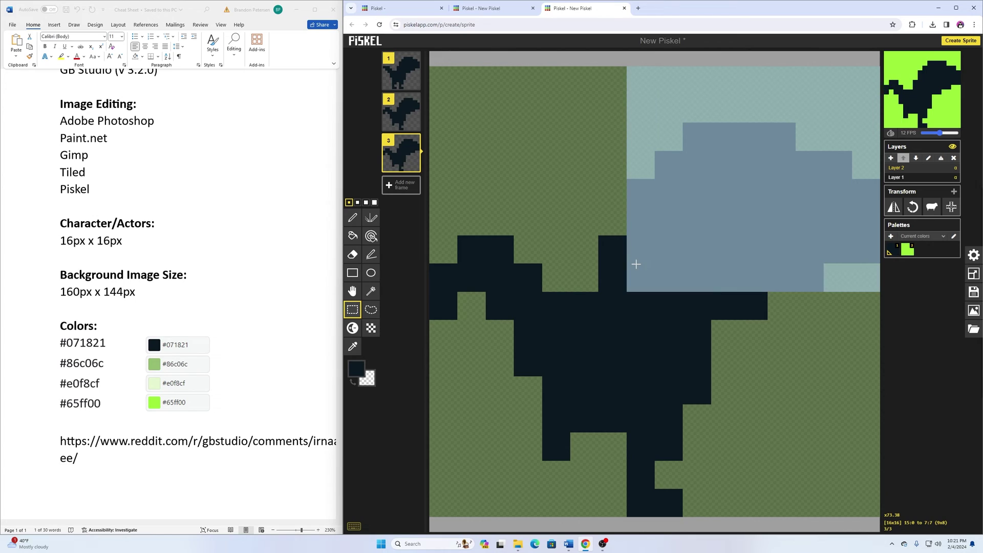
key("Up")
Paint new pixels and erase a leftover one to reshape the dinosaur's pose.
left_click(352, 218)
mouse_move(738, 307)
left_mouse_down()
mouse_move(582, 445)
mouse_move(440, 241)
left_mouse_up()
left_click(352, 254)
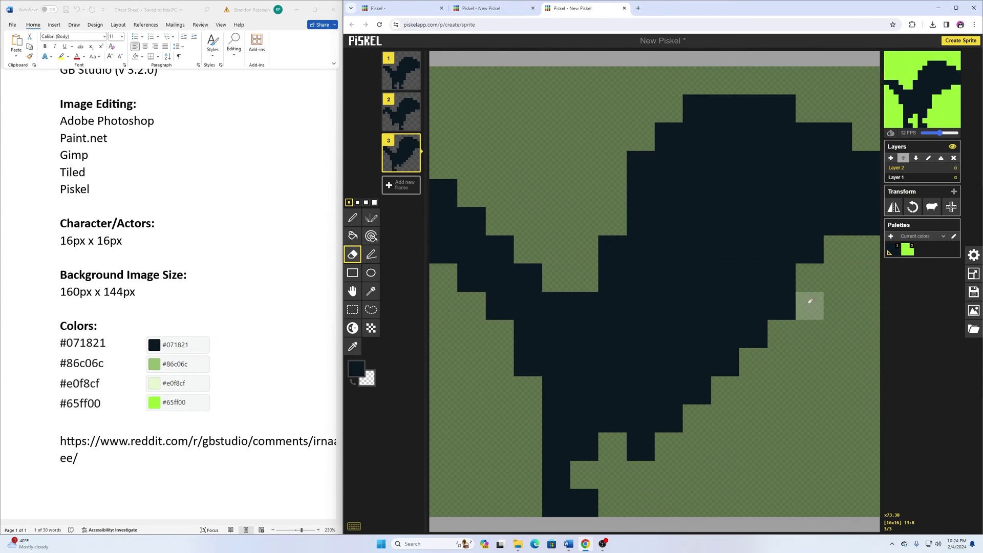
left_click(527, 361)
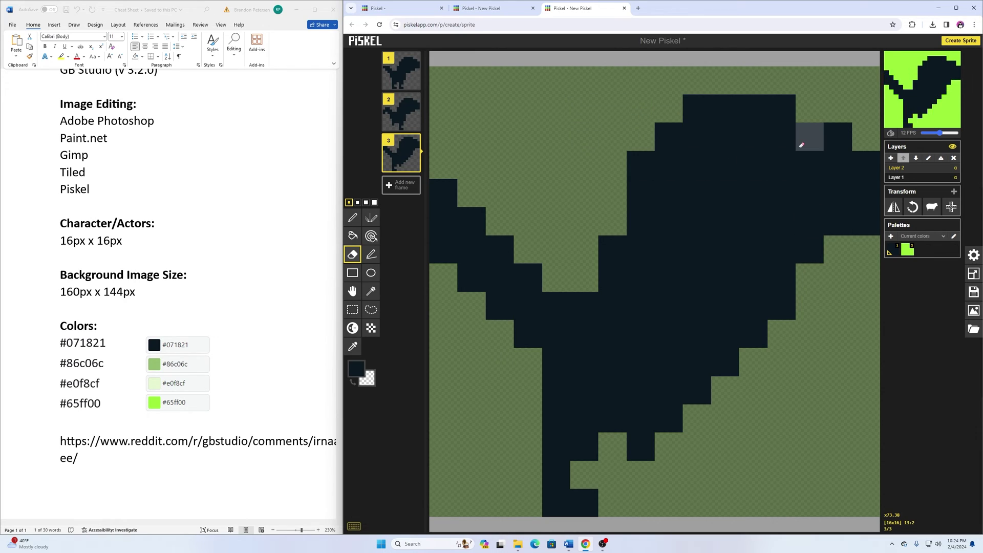
mouse_move(937, 60)
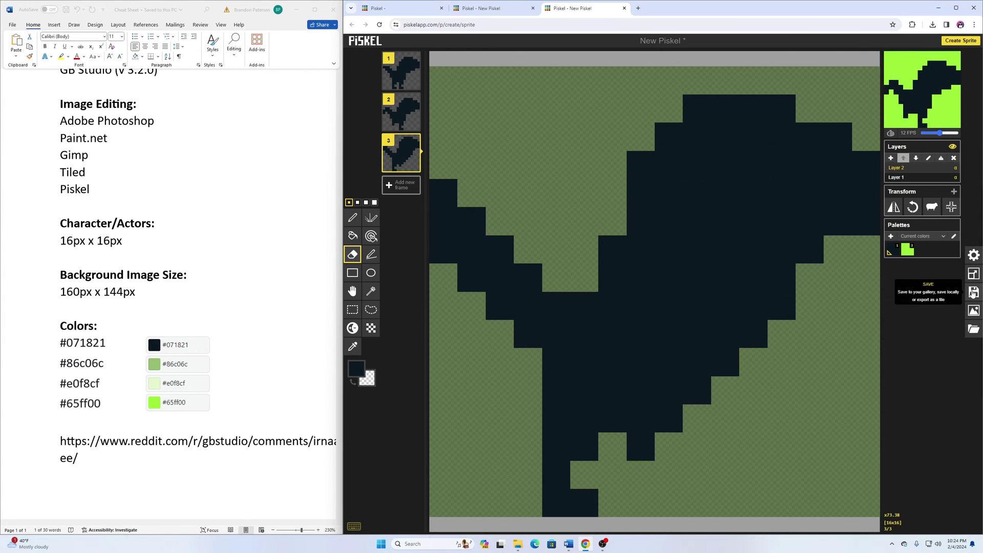
Retitle the sprite dino and download it as dino-20240204-222459.piskel.
left_click(973, 292)
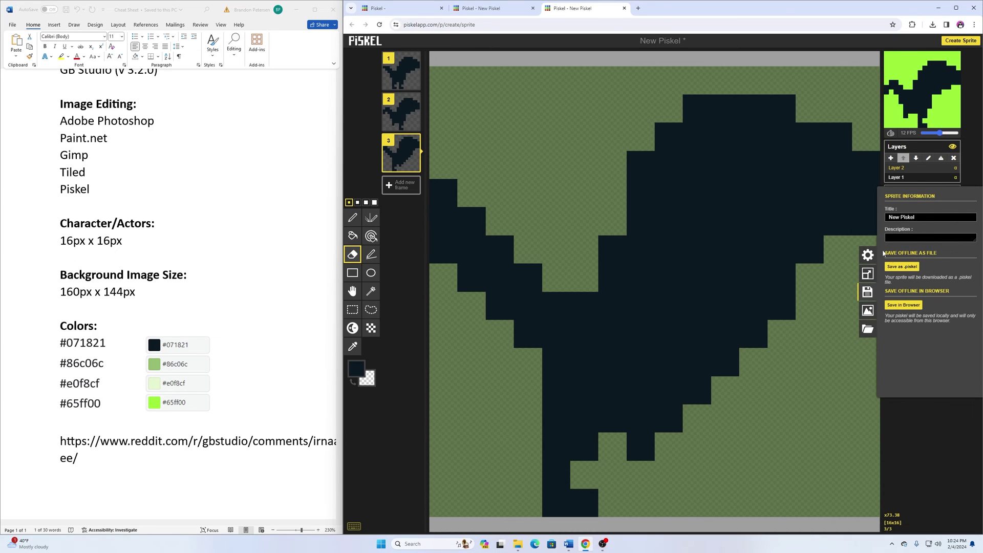
triple_click(926, 216)
type("dino")
left_click(906, 267)
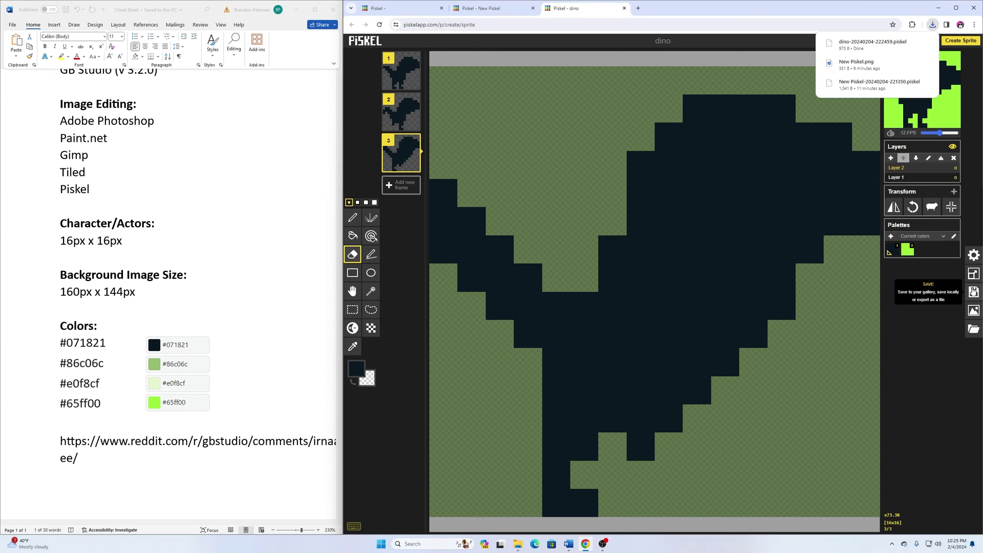
Download the three dino frames as a 48x16 PNG spritesheet (3 columns, 1 row), dino.png.
left_click(974, 310)
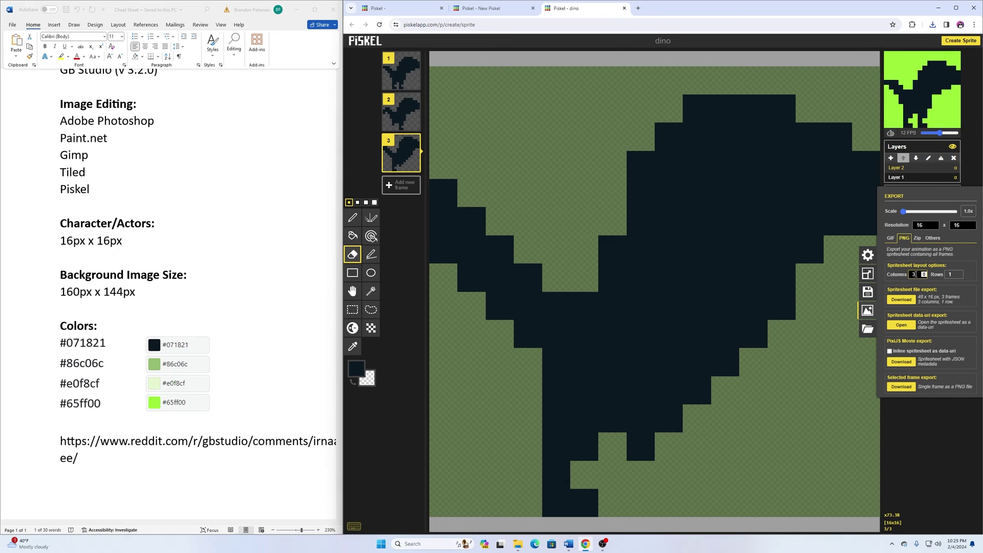
left_click(909, 299)
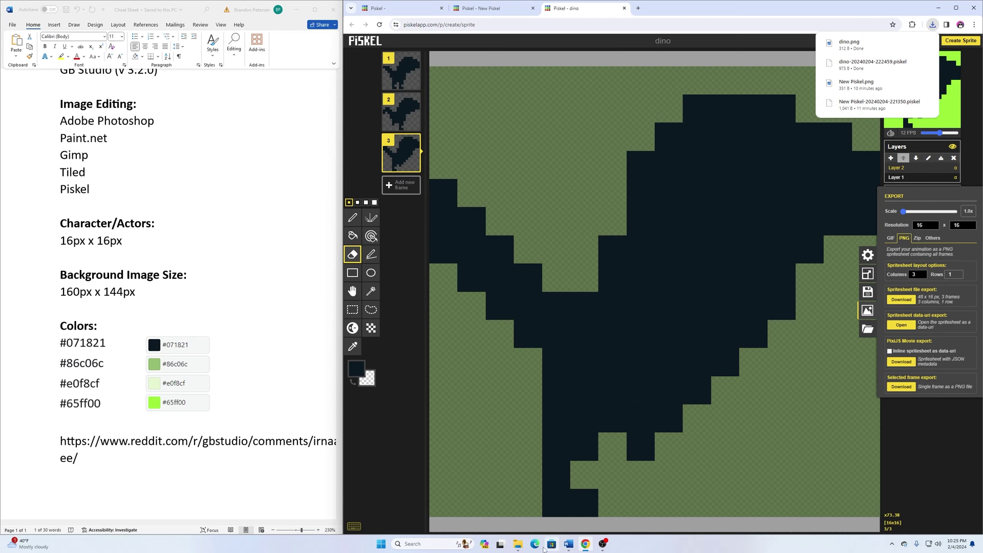
In the Downloads folder, rename the downloaded dino image to dinosheet.
left_click(518, 544)
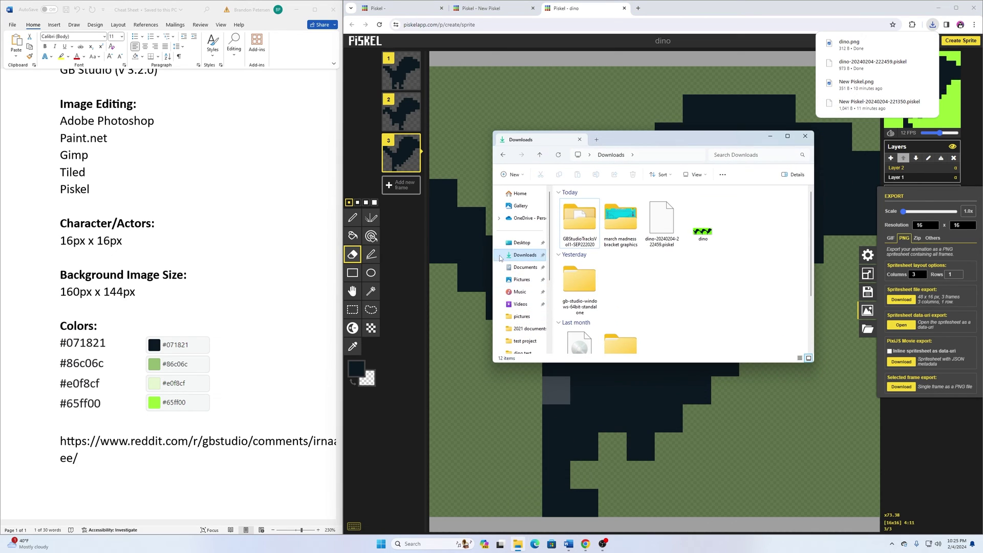
right_click(702, 235)
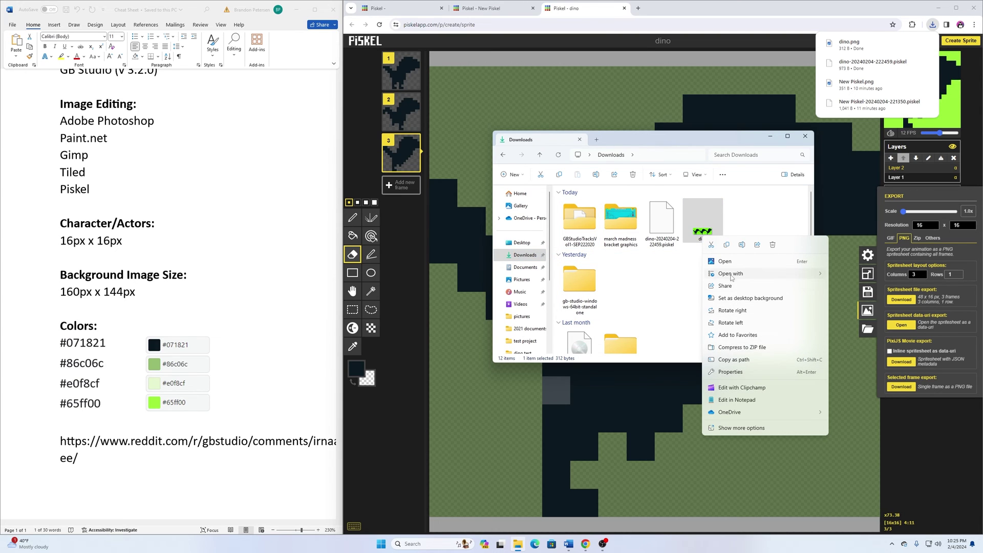
mouse_move(732, 273)
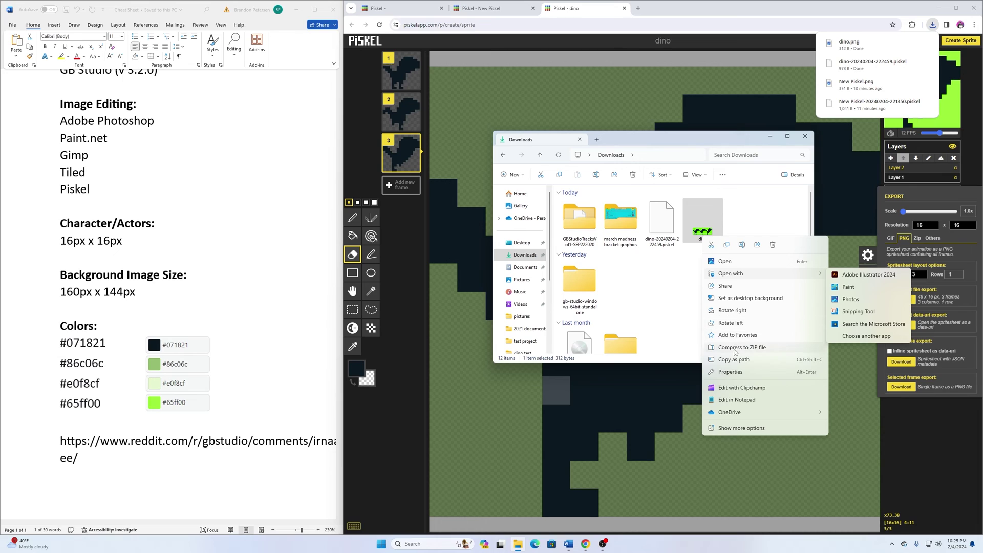
left_click(742, 244)
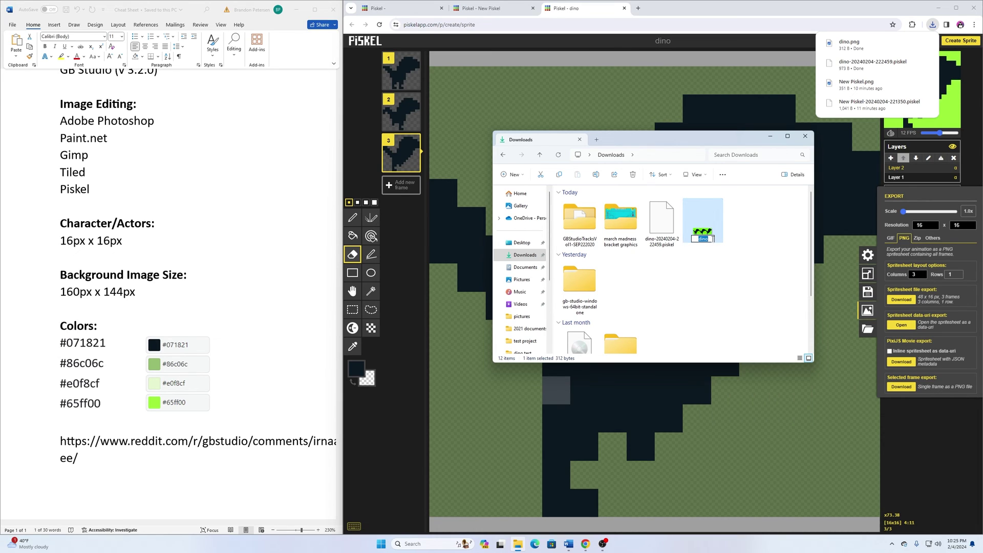
left_click(711, 239)
type("sheet")
Rename the dated dino .piskel file to dino.piskel.
right_click(667, 244)
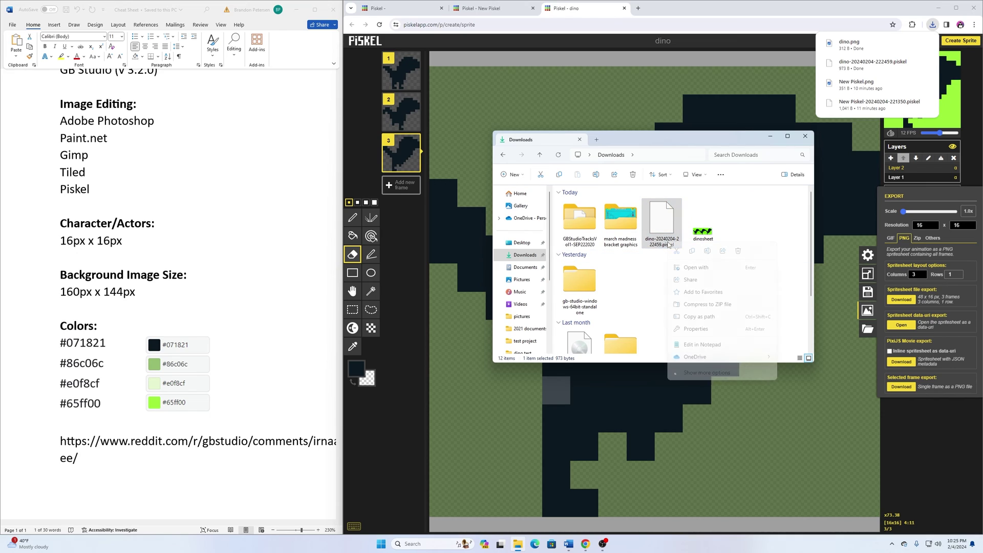
left_click(706, 252)
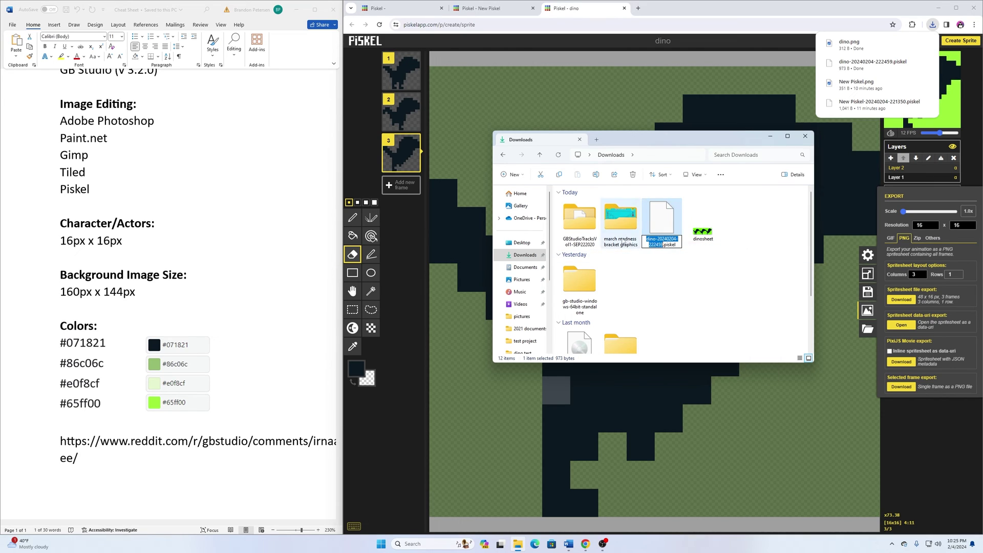
left_click(667, 245)
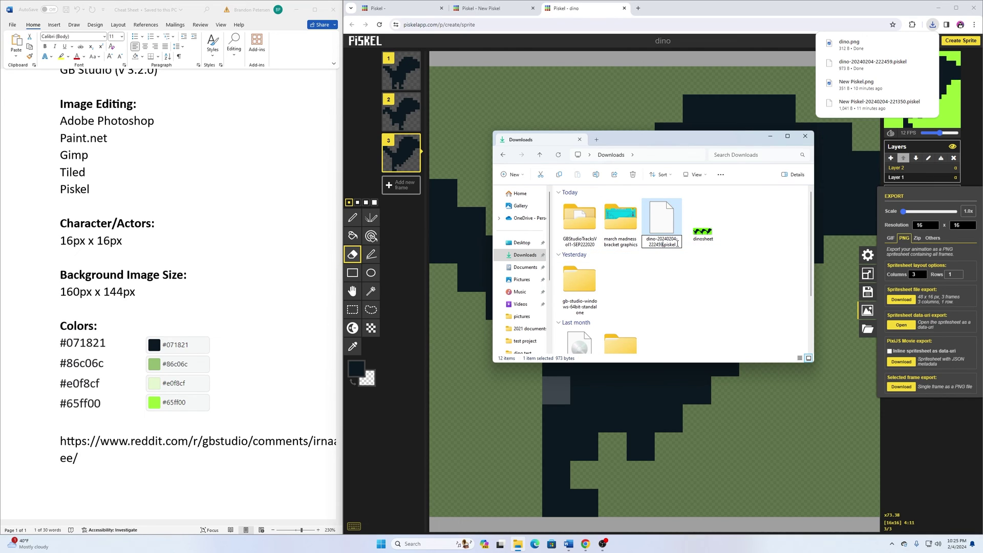
key("BackSpace")
key("BackSpace")
key("BackSpace")
key("BackSpace")
key("BackSpace")
key("BackSpace")
key("BackSpace")
key("BackSpace")
key("BackSpace")
key("BackSpace")
key("BackSpace")
key("BackSpace")
key("BackSpace")
key("BackSpace")
key("BackSpace")
key("BackSpace")
left_click(691, 266)
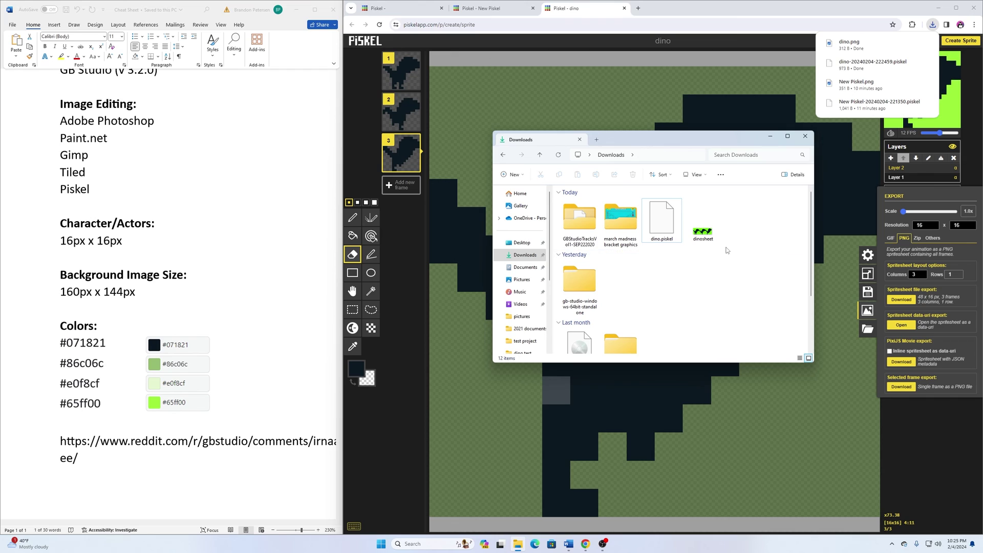
Move dinosheet and dino.piskel into the Desktop's prehistorio assets folder.
left_click(709, 233)
left_click(669, 236, "ctrl")
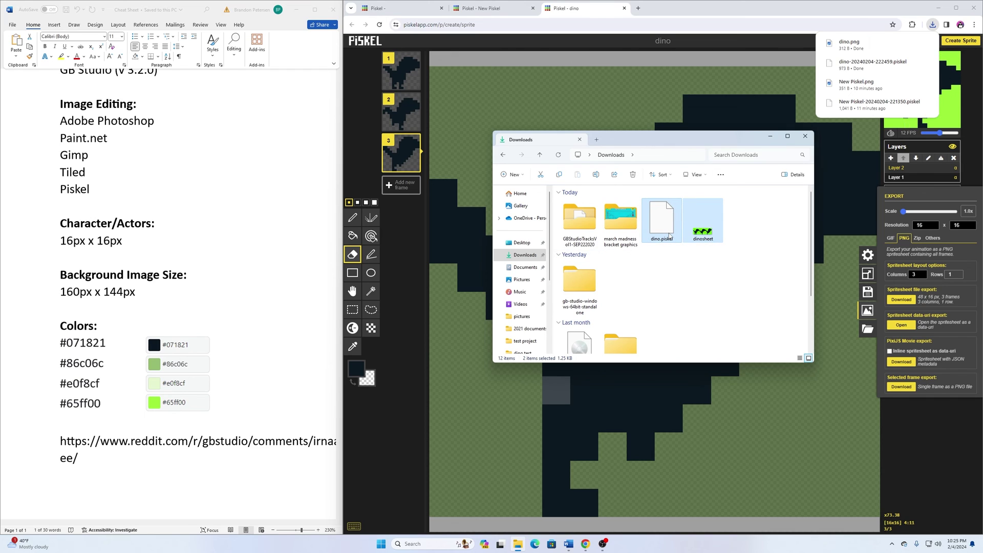
right_click(669, 236)
left_click(678, 244)
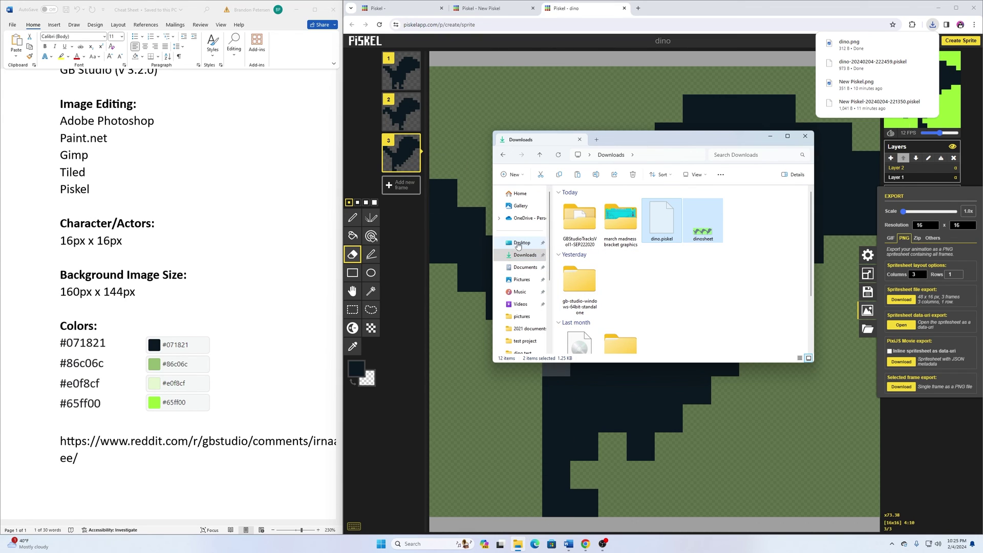
left_click(520, 244)
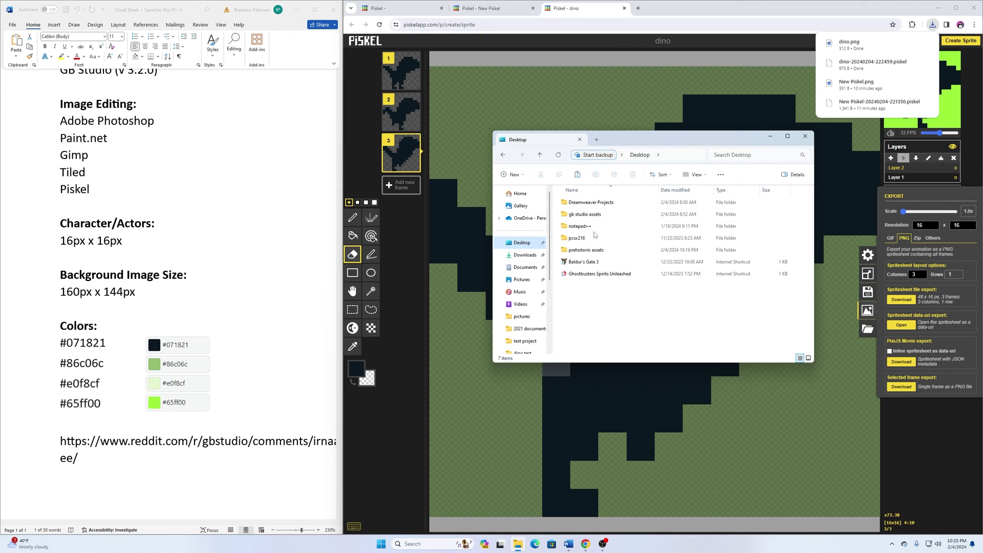
double_click(588, 250)
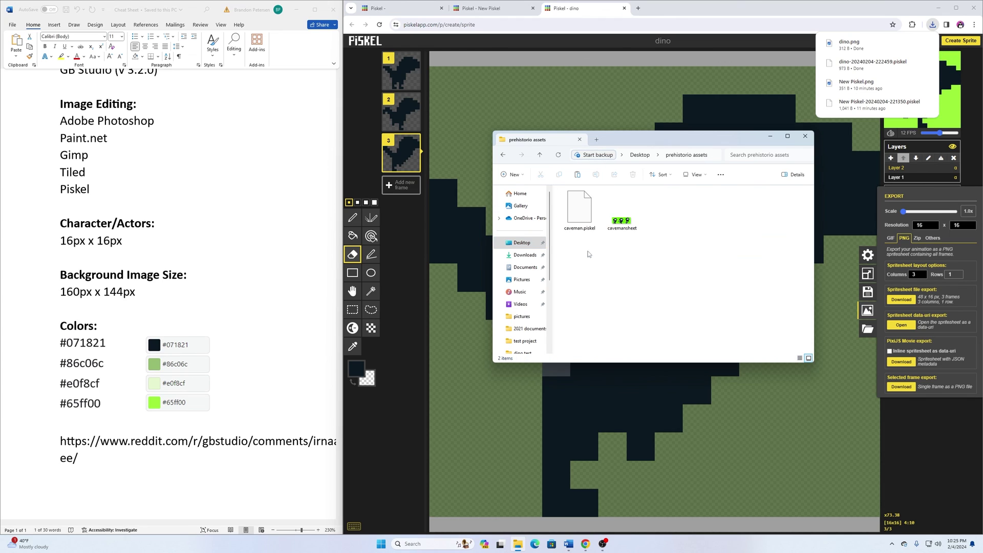
right_click(628, 263)
left_click(638, 273)
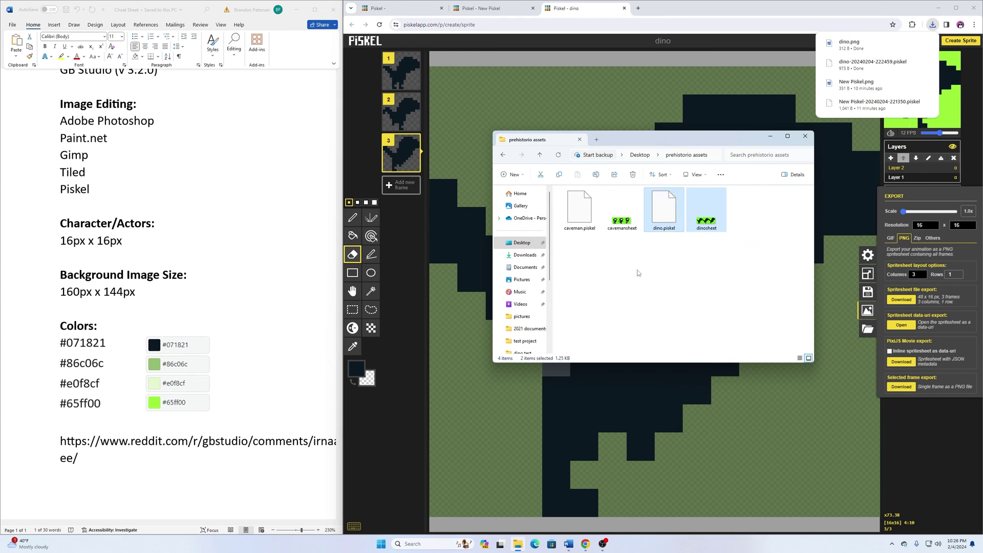
left_click(684, 290)
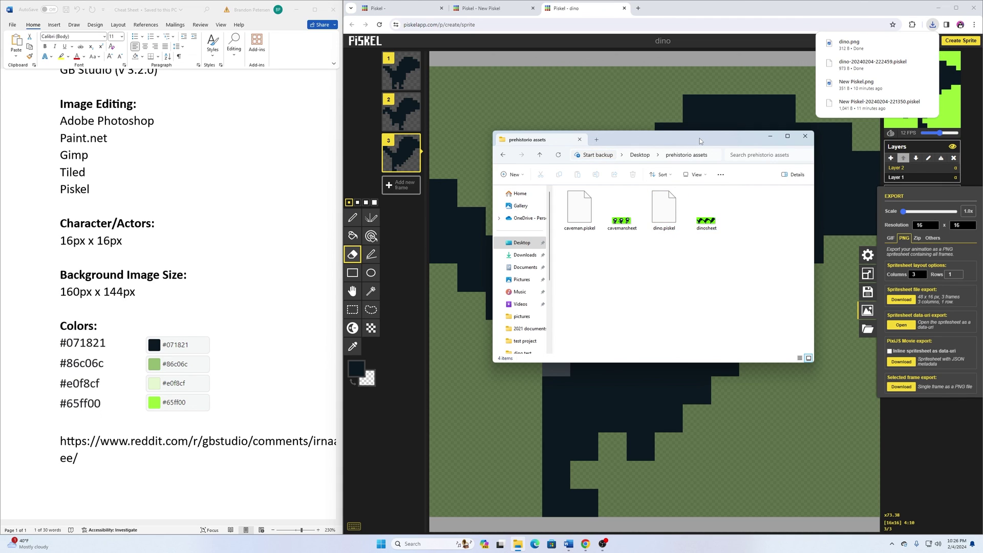
Close the prehistorio assets File Explorer window, bringing the dino sprite in Piskel back into view.
left_click(805, 136)
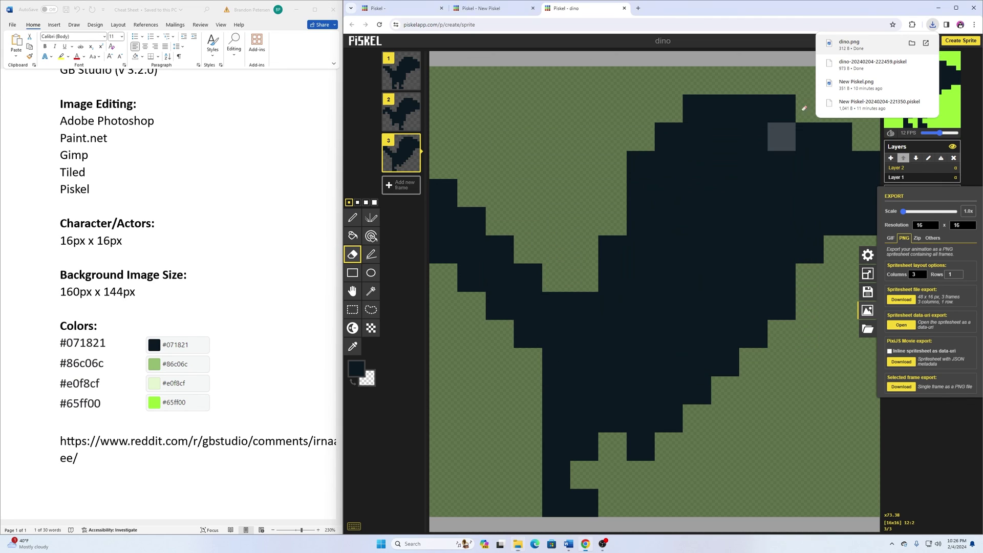